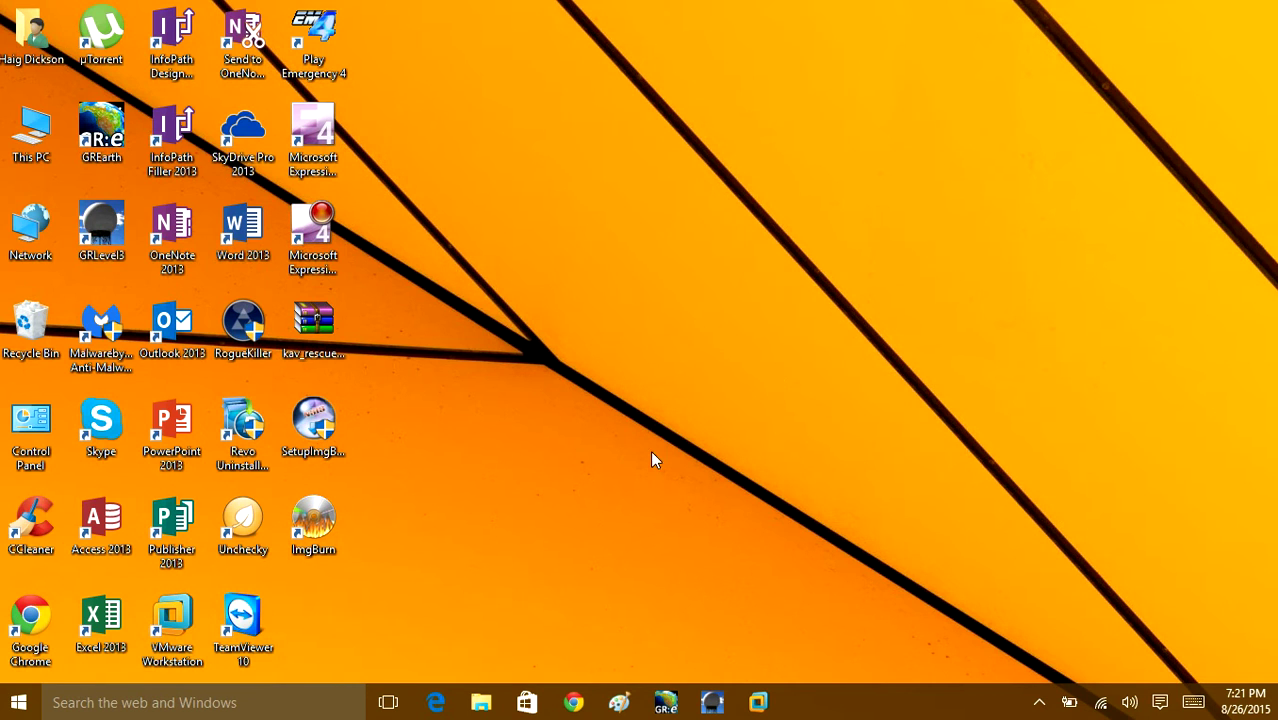
- Launch Google Chrome from the taskbar, landing on the Google home page
left_click(572, 704)
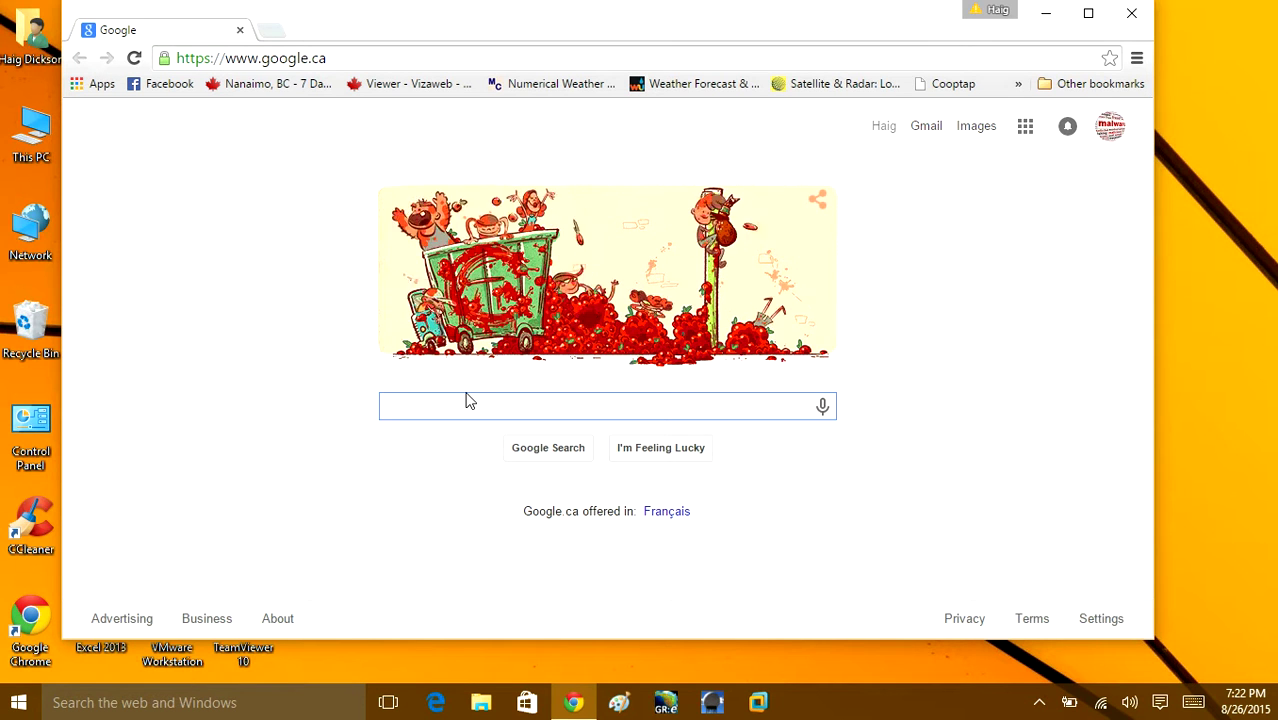
- Search Google for 'youtube', open the YouTube site and maximize the window
type("yout")
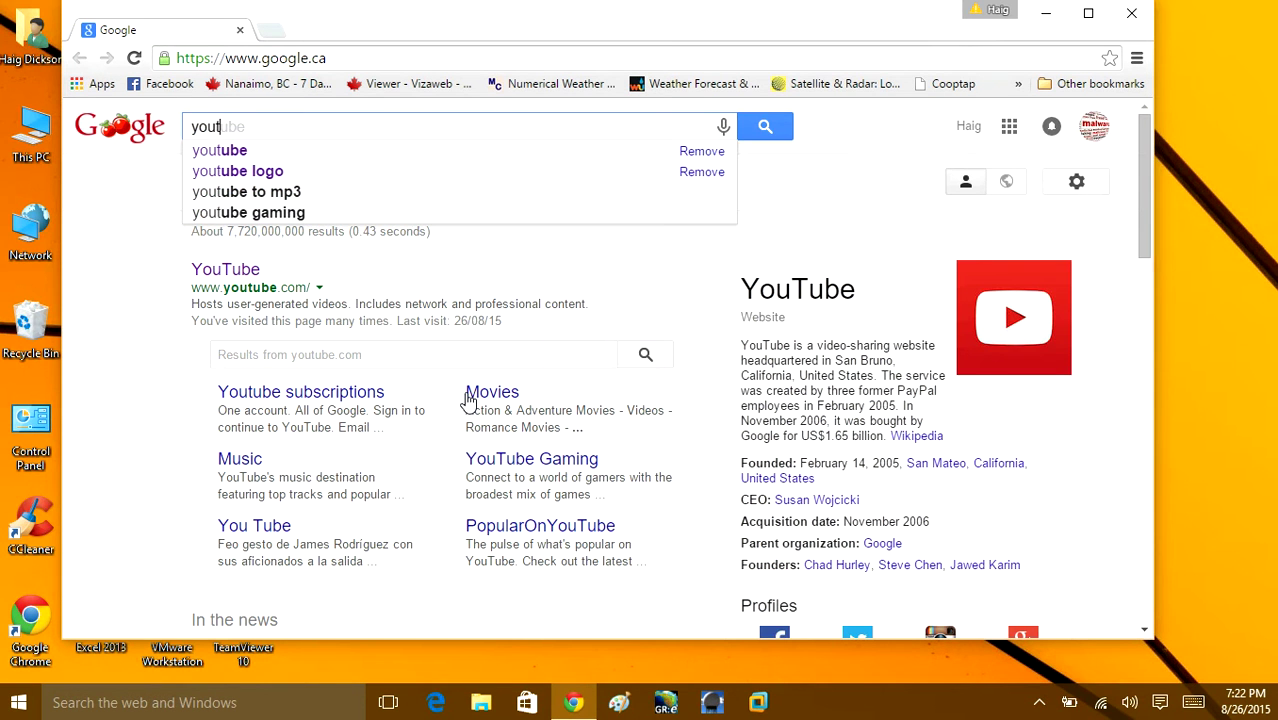
left_click(240, 276)
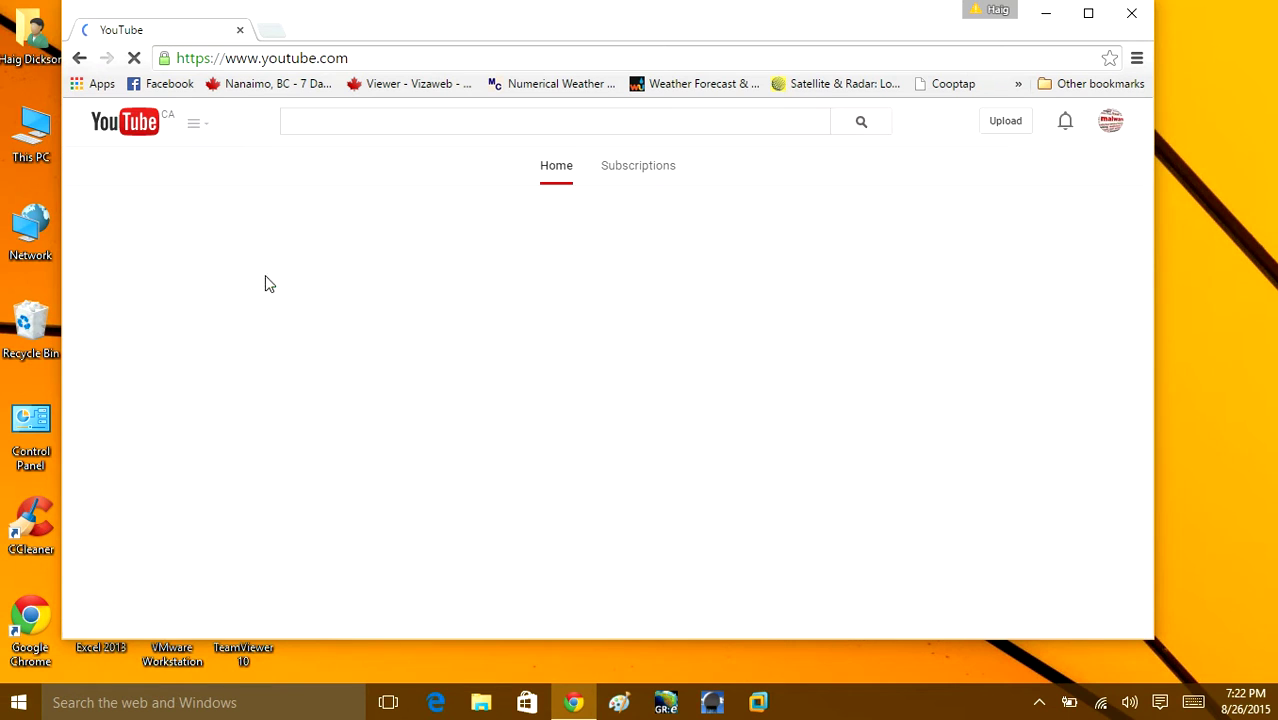
scroll(472, 320, "down", 4)
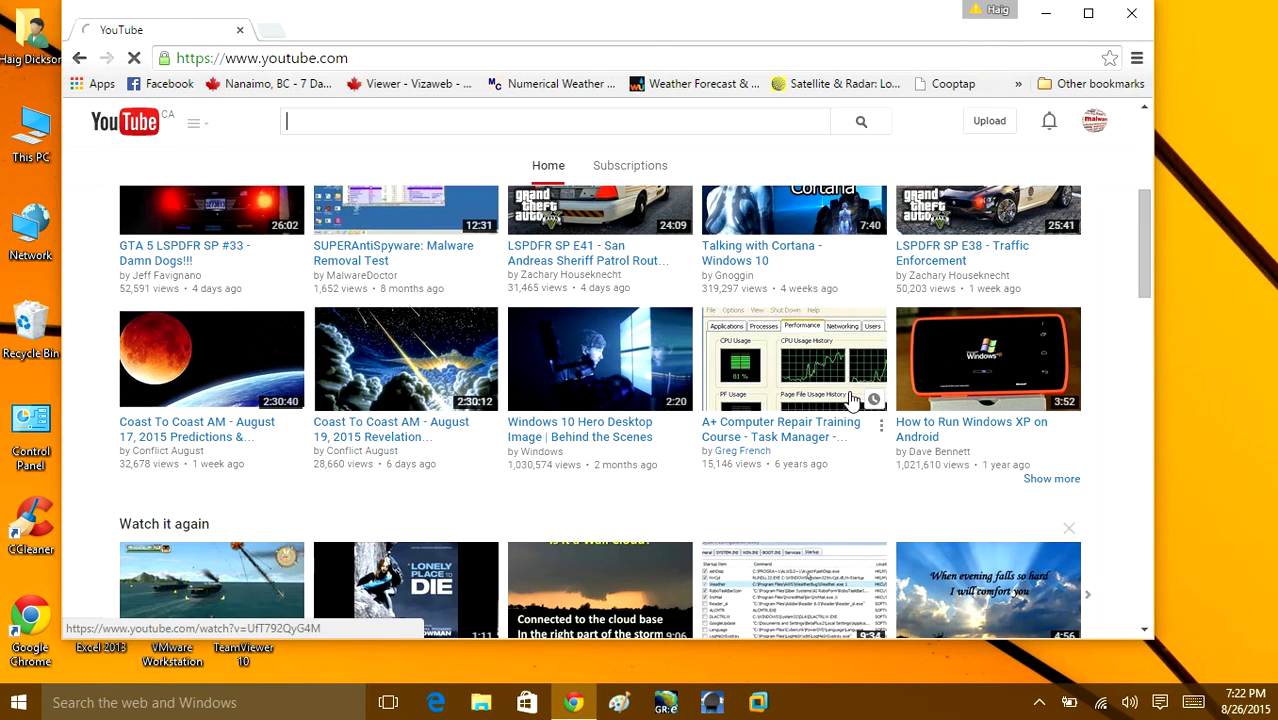
scroll(963, 410, "down", 3)
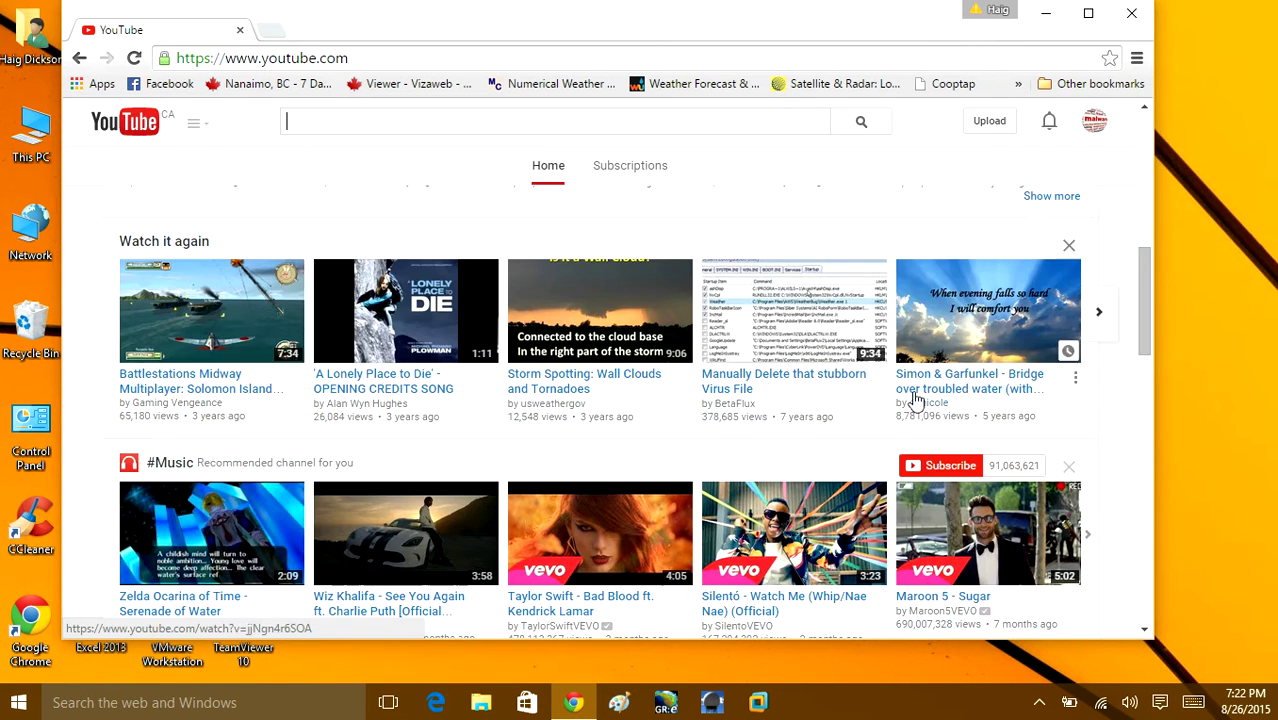
left_click(1088, 13)
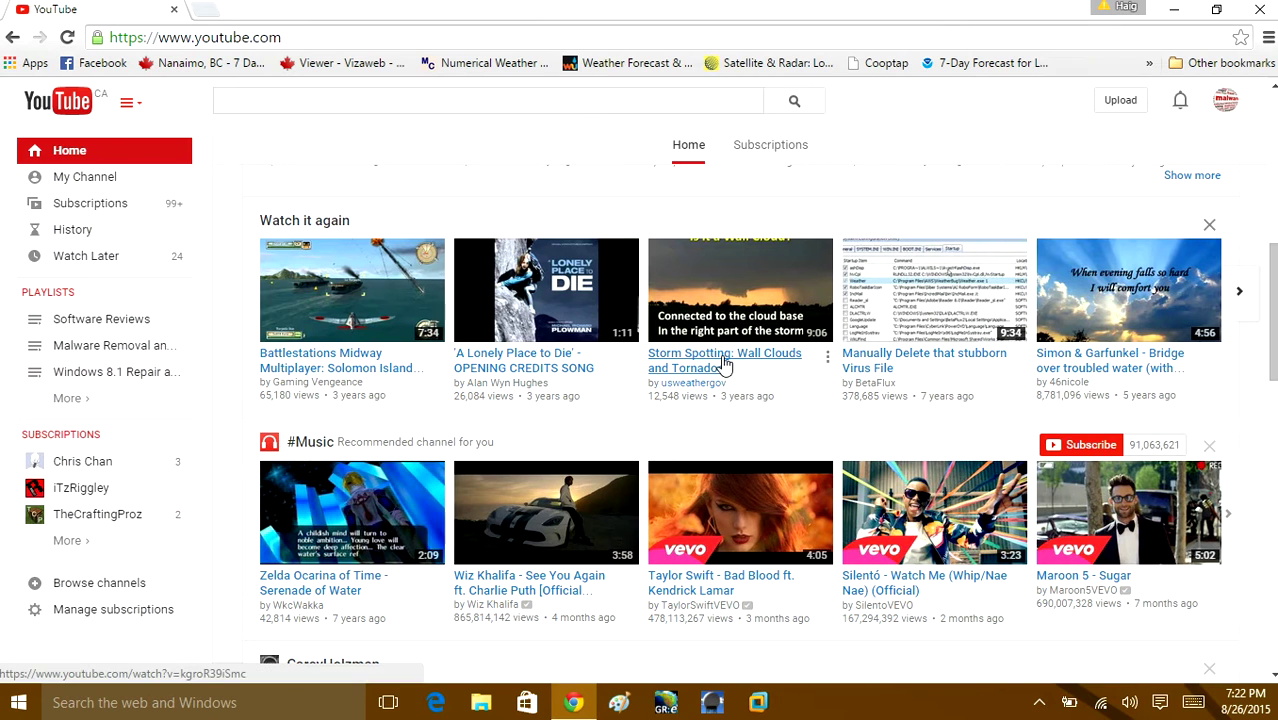
- Play Windows 10 Hero Desktop Image, then Introducing Windows 10, then the Sneak Peek video
scroll(1160, 337, "down", 1)
scroll(1127, 330, "down", 4)
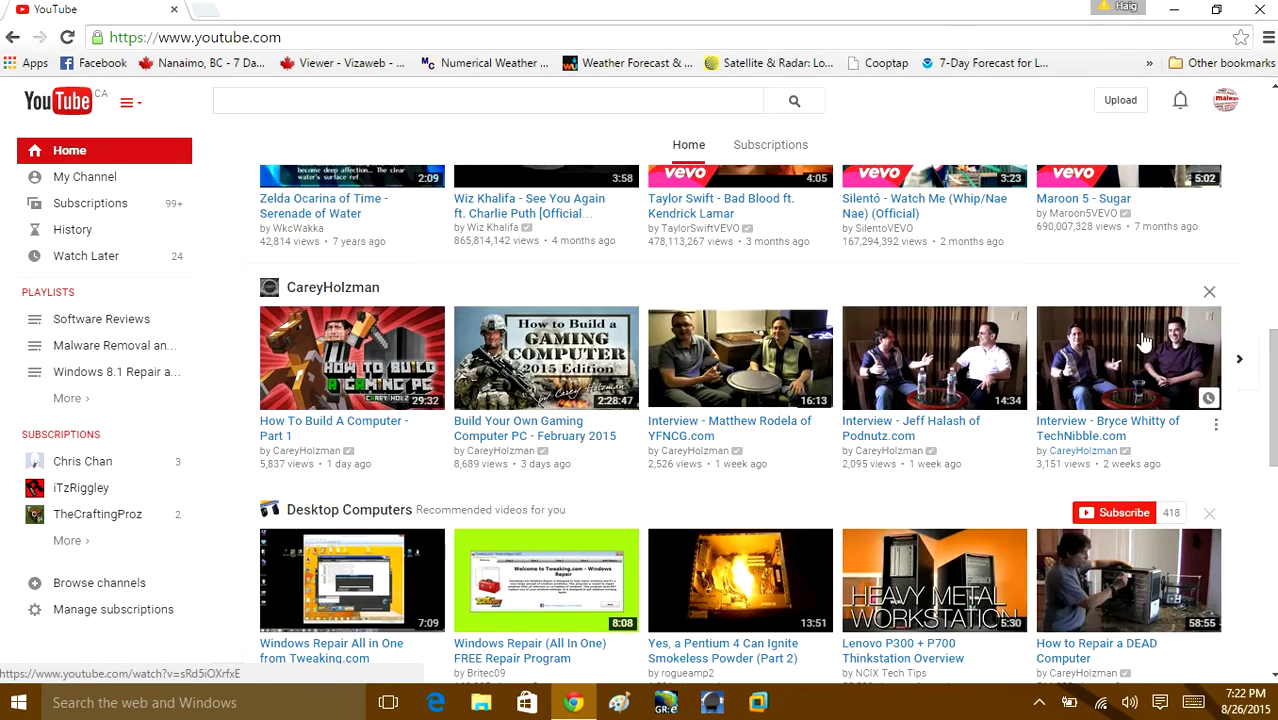
scroll(1127, 340, "up", 2)
scroll(900, 300, "up", 4)
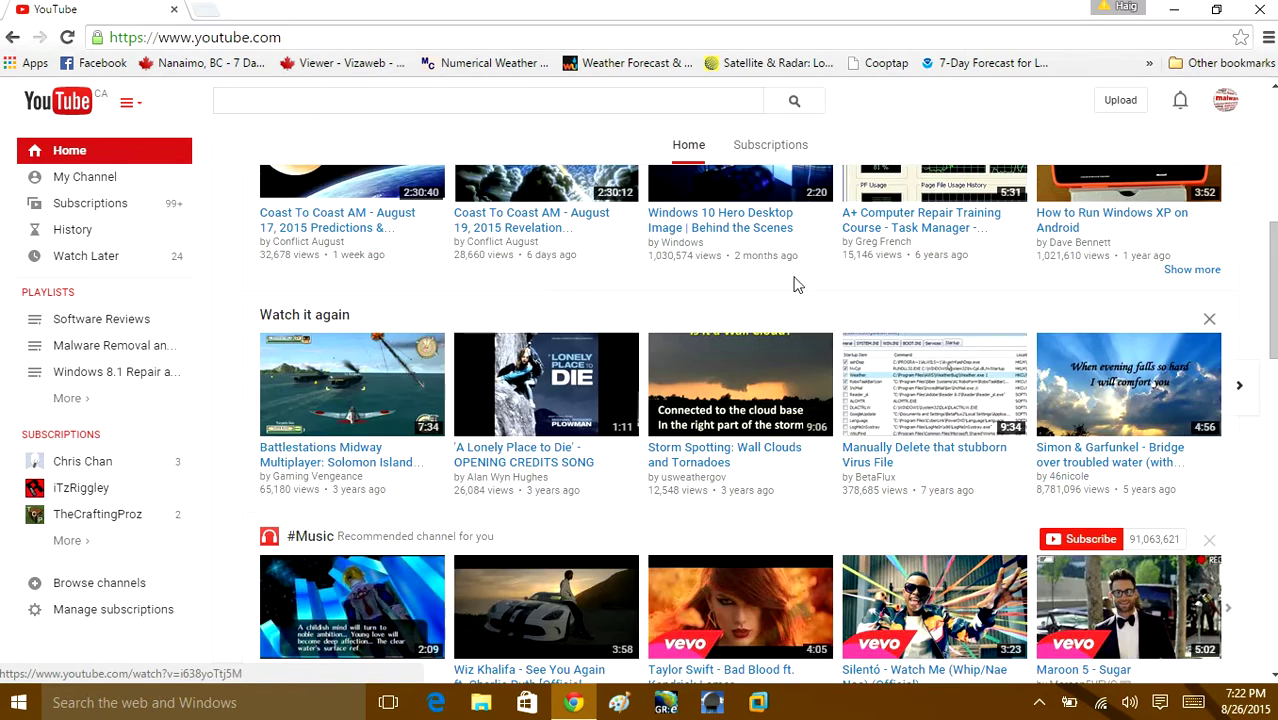
left_click(717, 222)
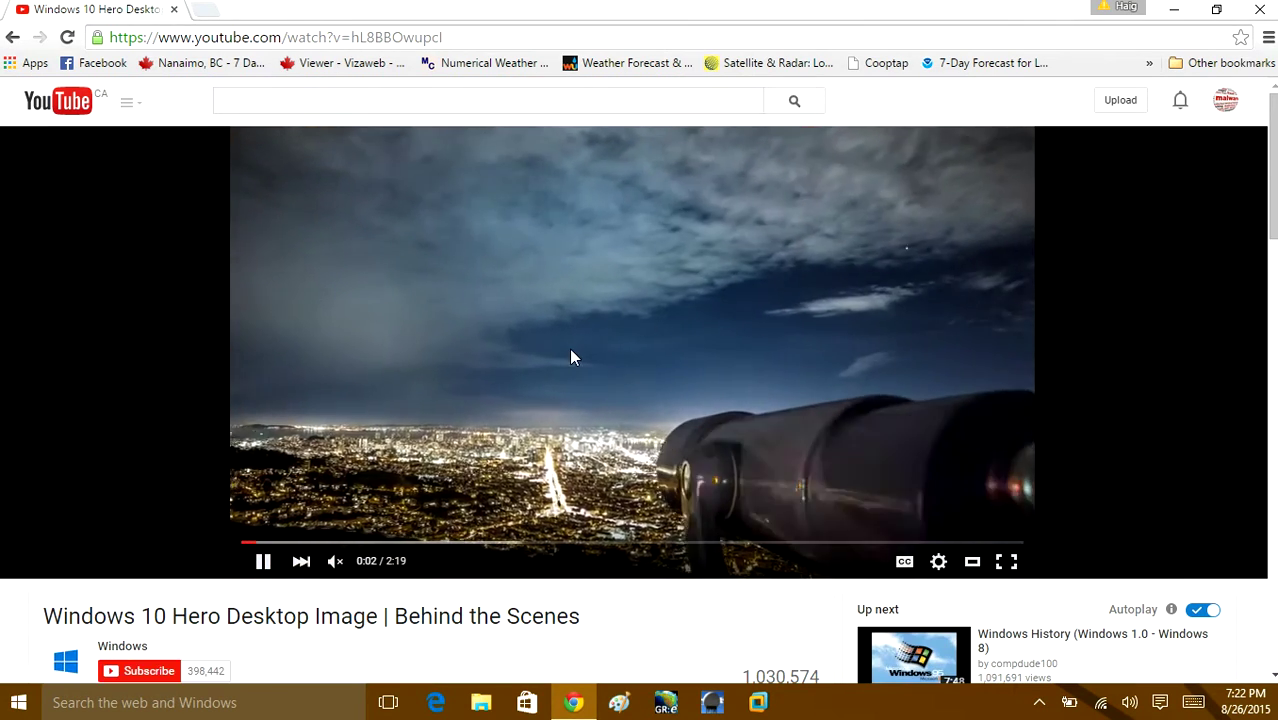
scroll(569, 348, "down", 3)
scroll(579, 362, "down", 2)
left_click(1040, 405)
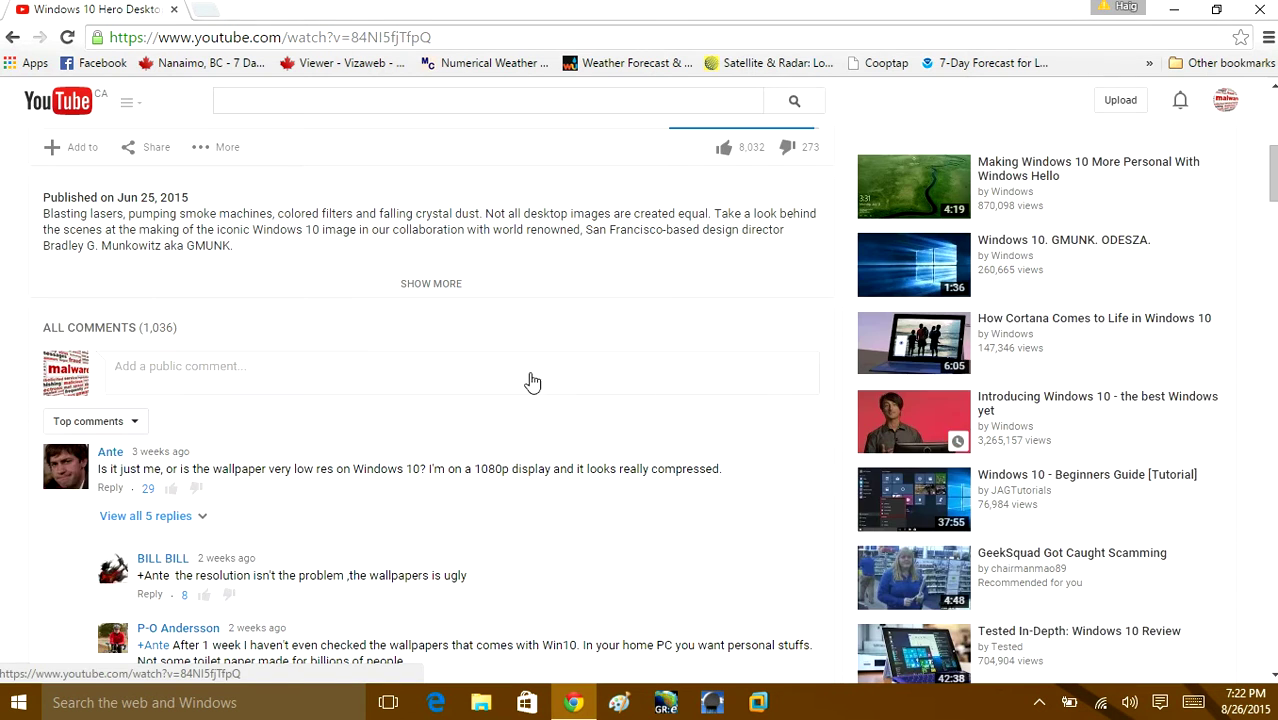
scroll(535, 429, "down", 5)
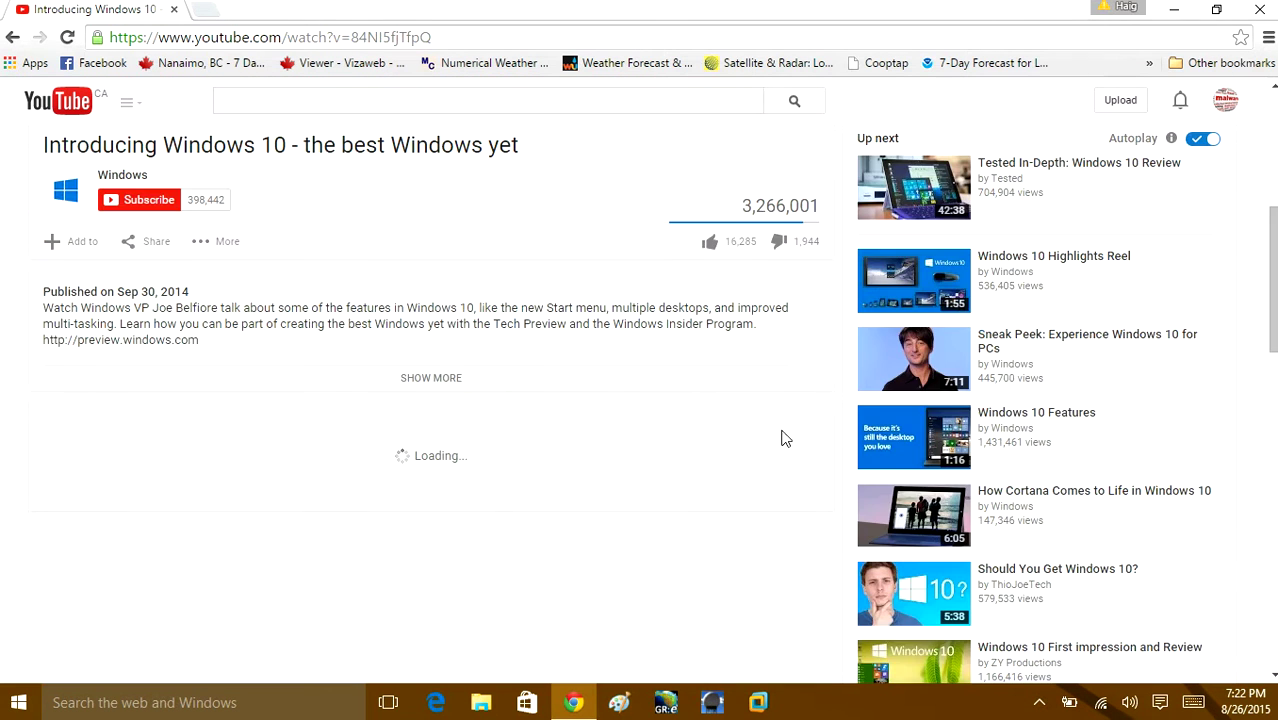
left_click(1057, 345)
scroll(983, 540, "down", 3)
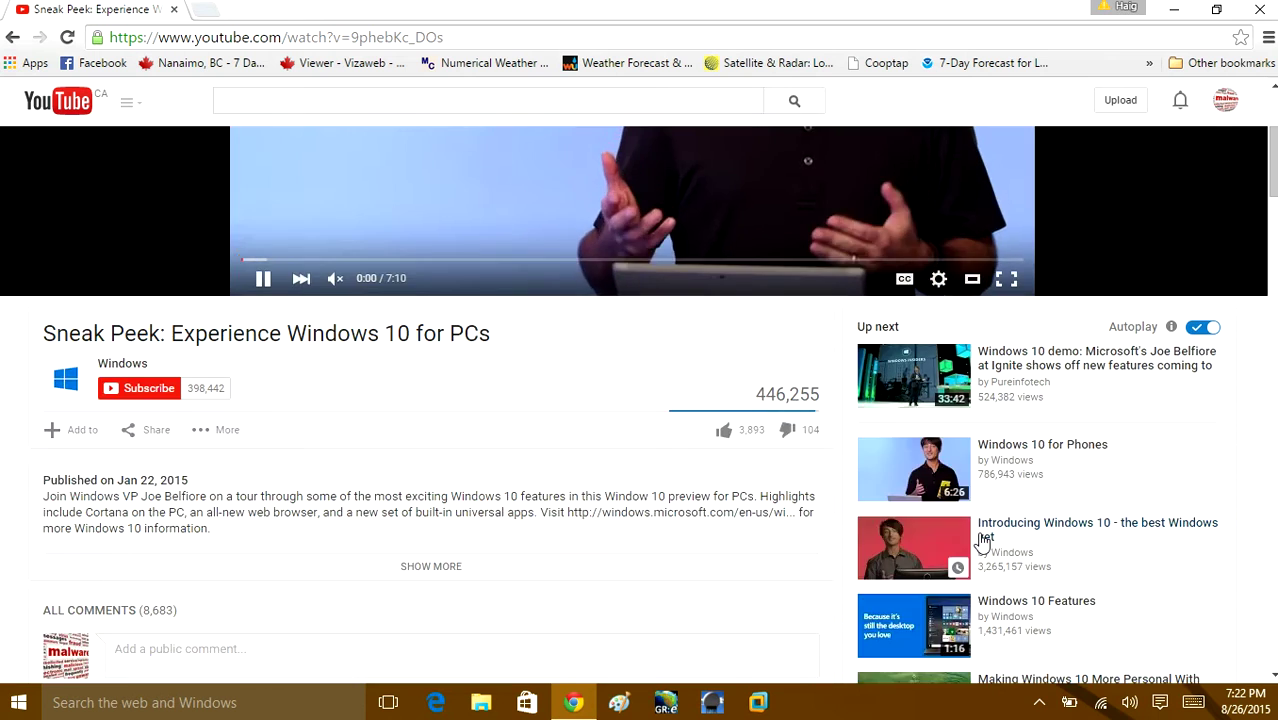
- Open another Windows 10 sidebar video and pause its pre-roll Udemy ad partway through
scroll(983, 540, "down", 2)
left_click(1007, 516)
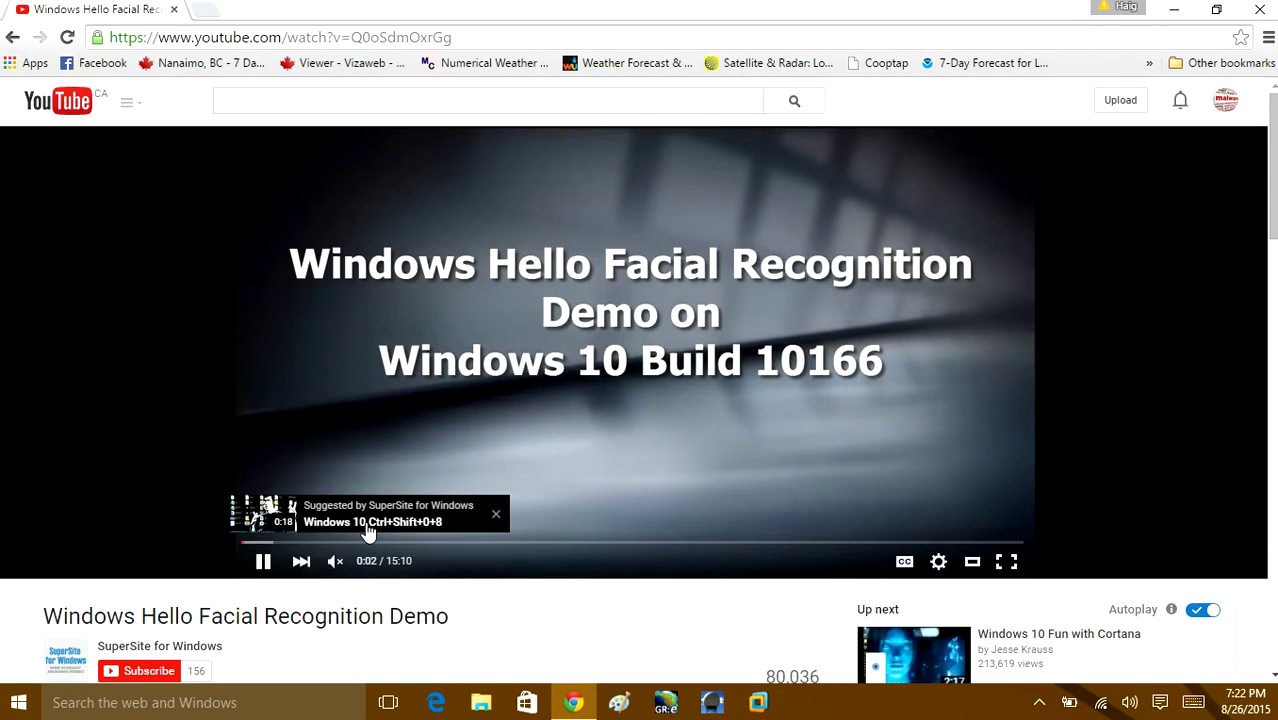
scroll(727, 549, "down", 4)
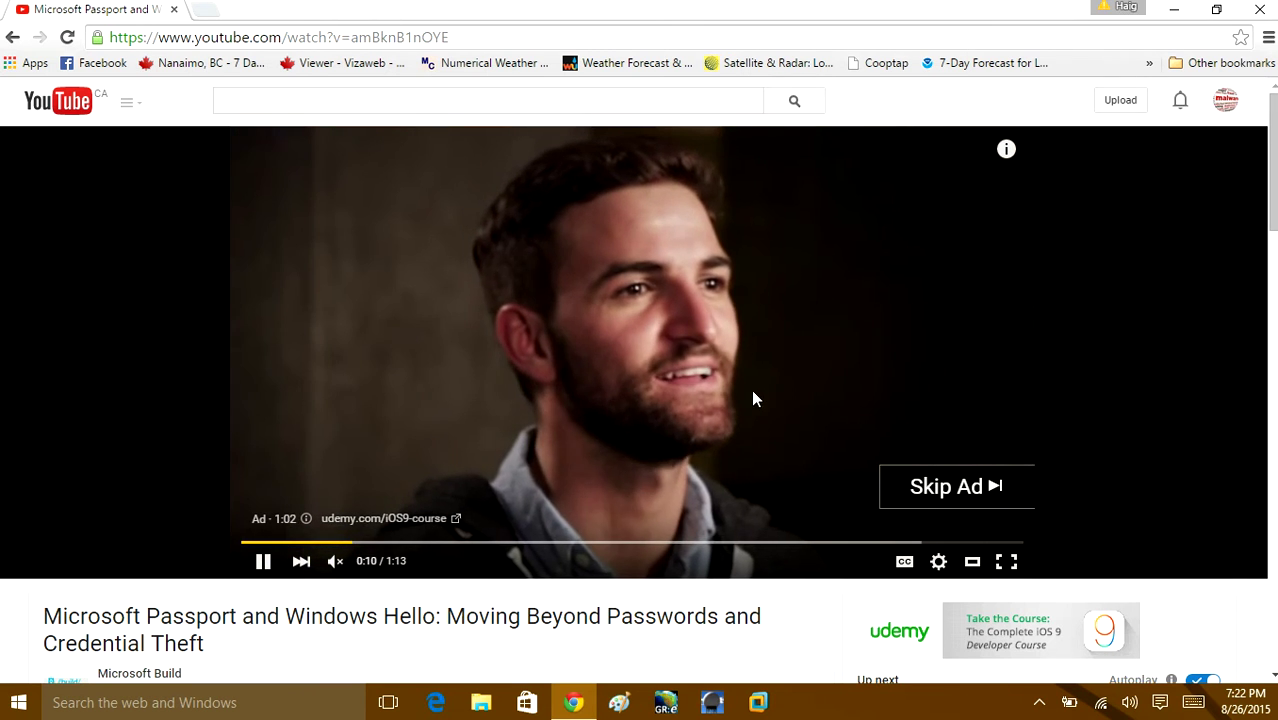
scroll(748, 384, "down", 3)
scroll(636, 440, "down", 4)
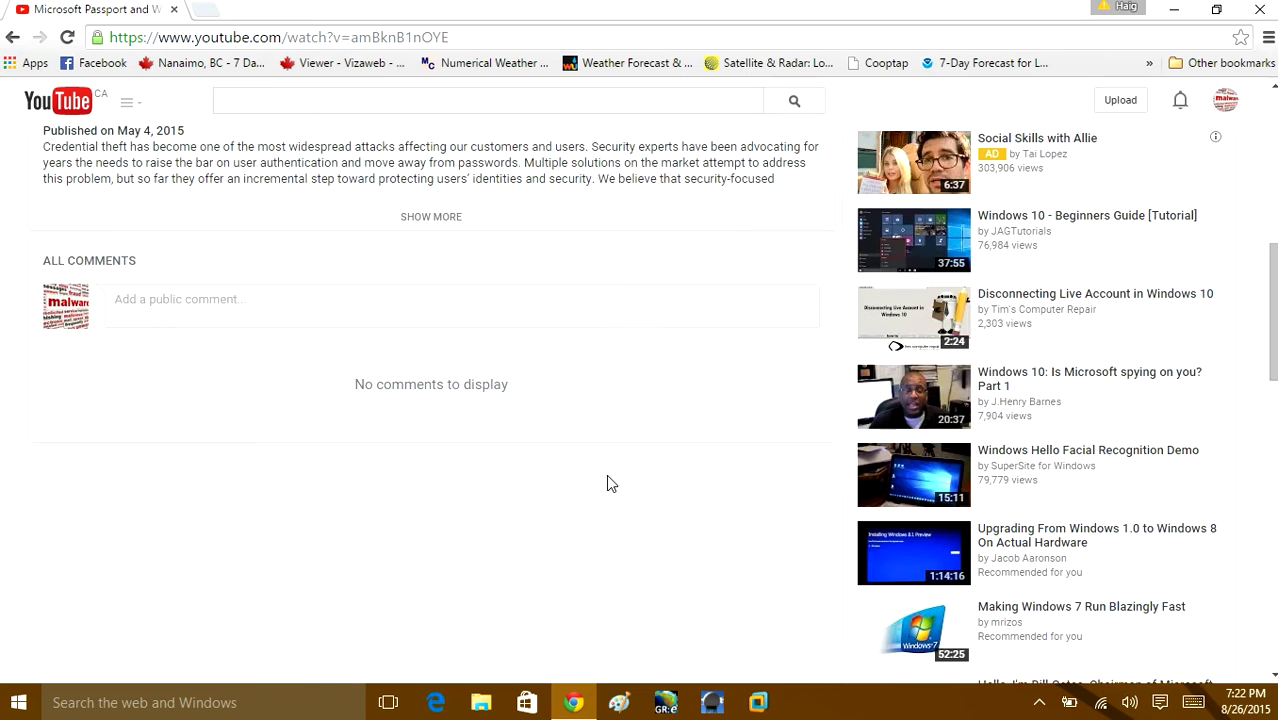
scroll(600, 486, "up", 4)
scroll(600, 486, "up", 3)
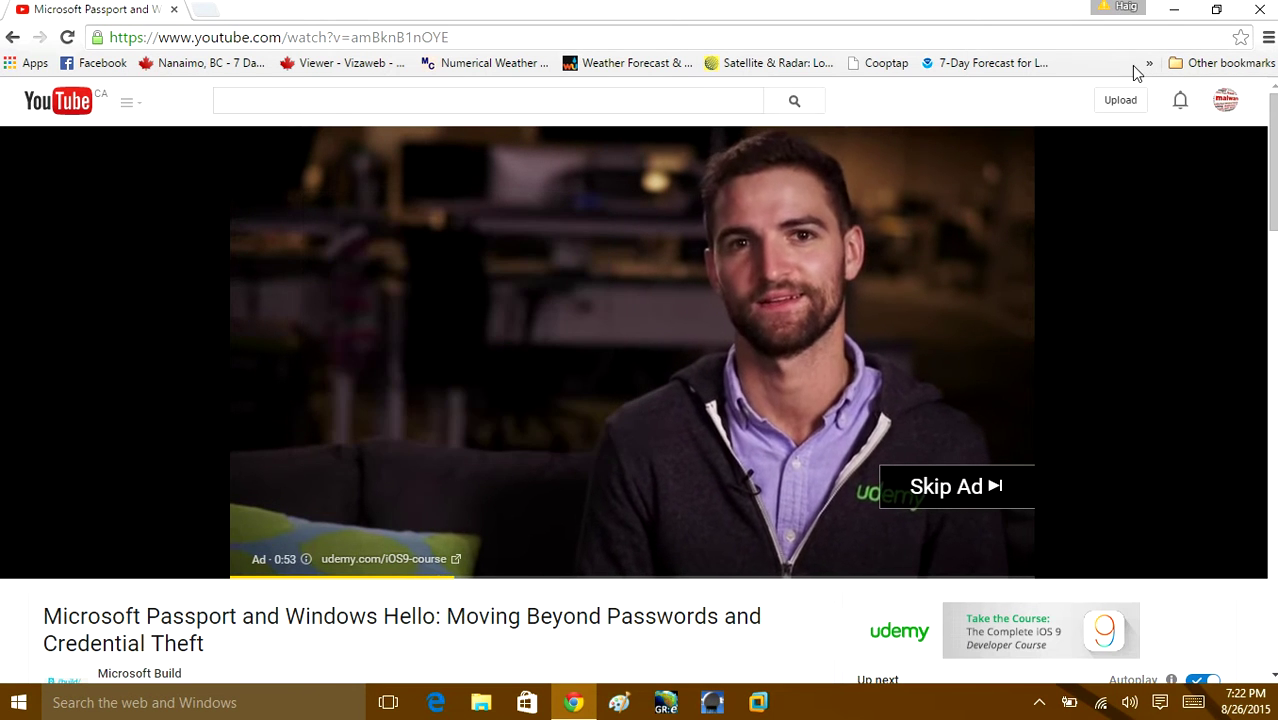
left_click(858, 389)
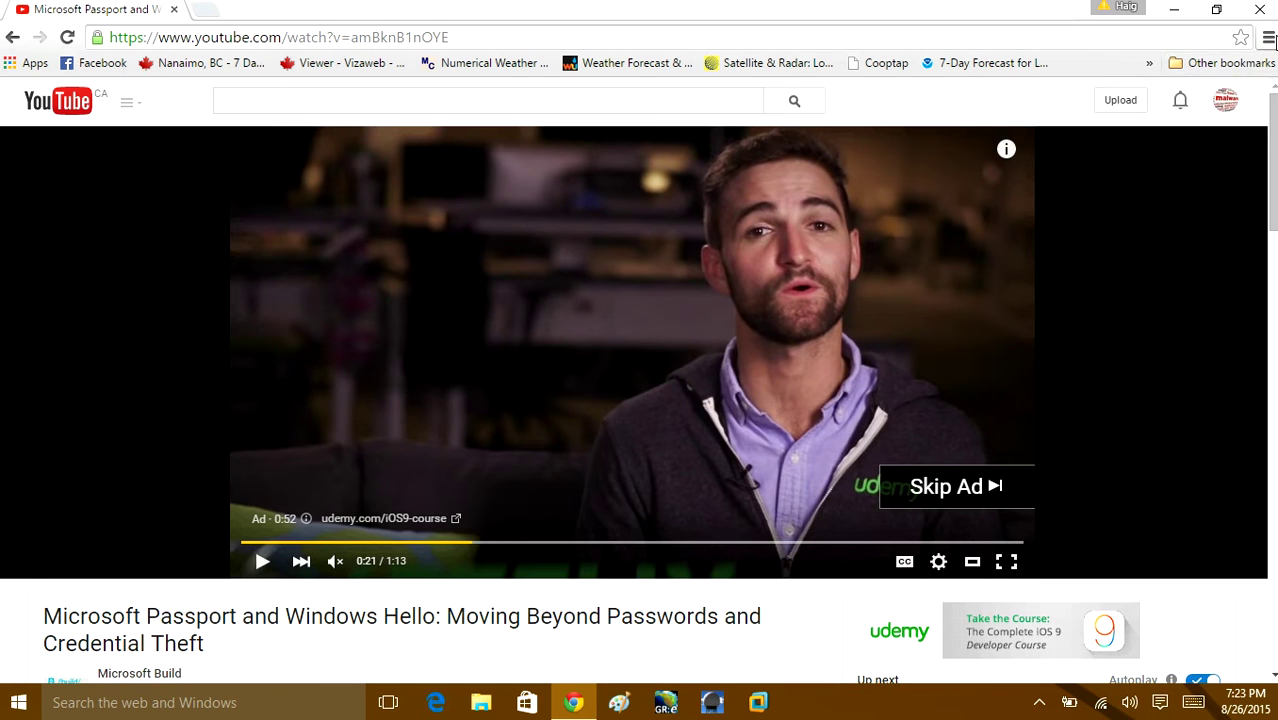
- Go to Chrome's Extensions page through the main menu's Settings
left_click(1269, 38)
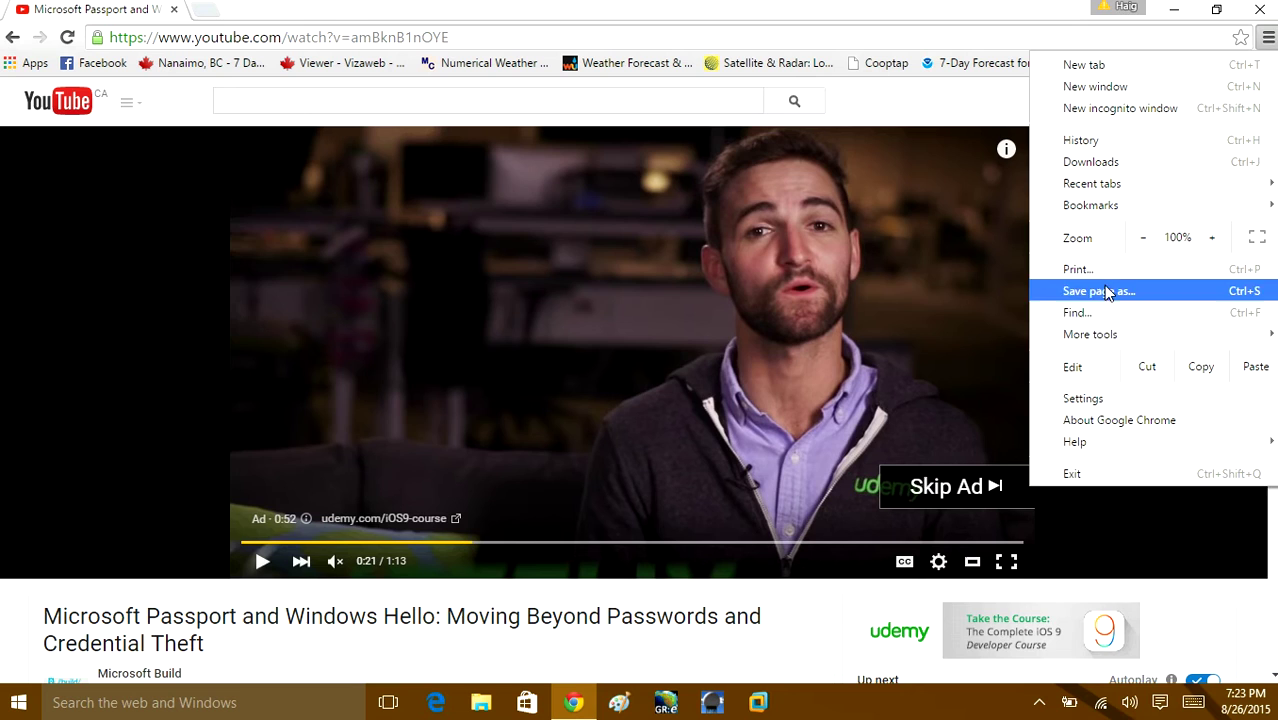
left_click(1090, 399)
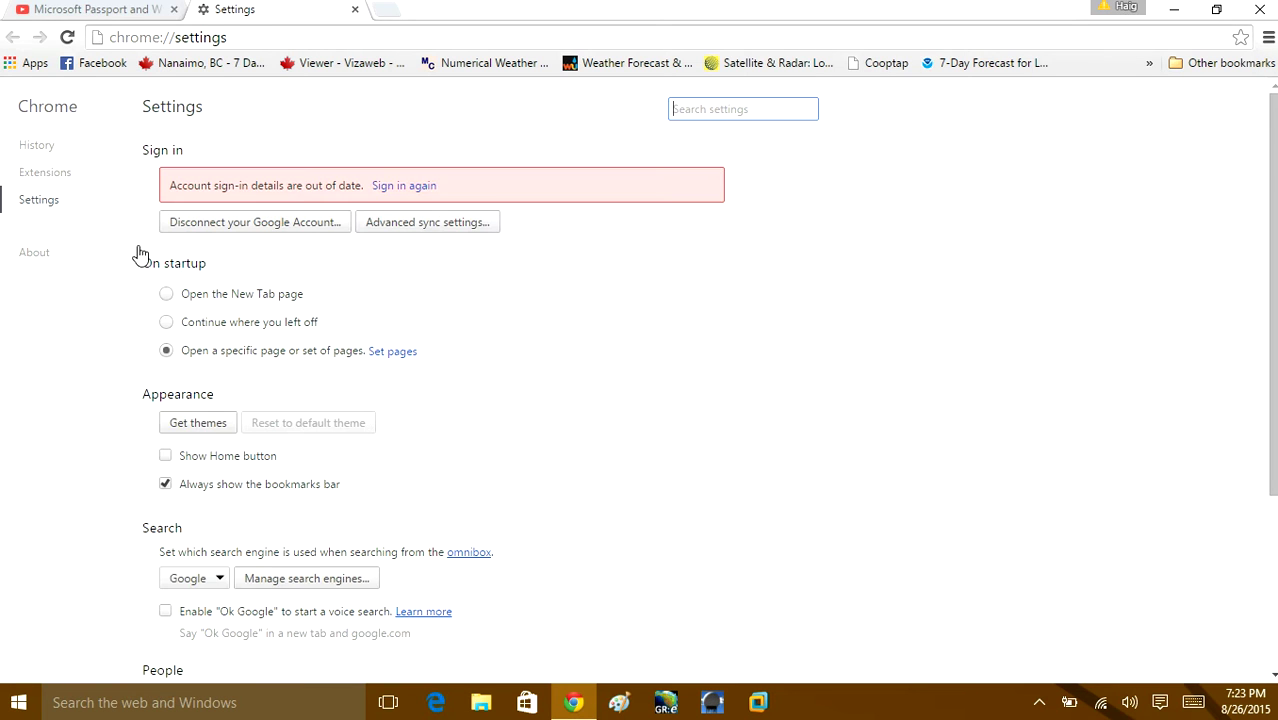
scroll(170, 300, "down", 3)
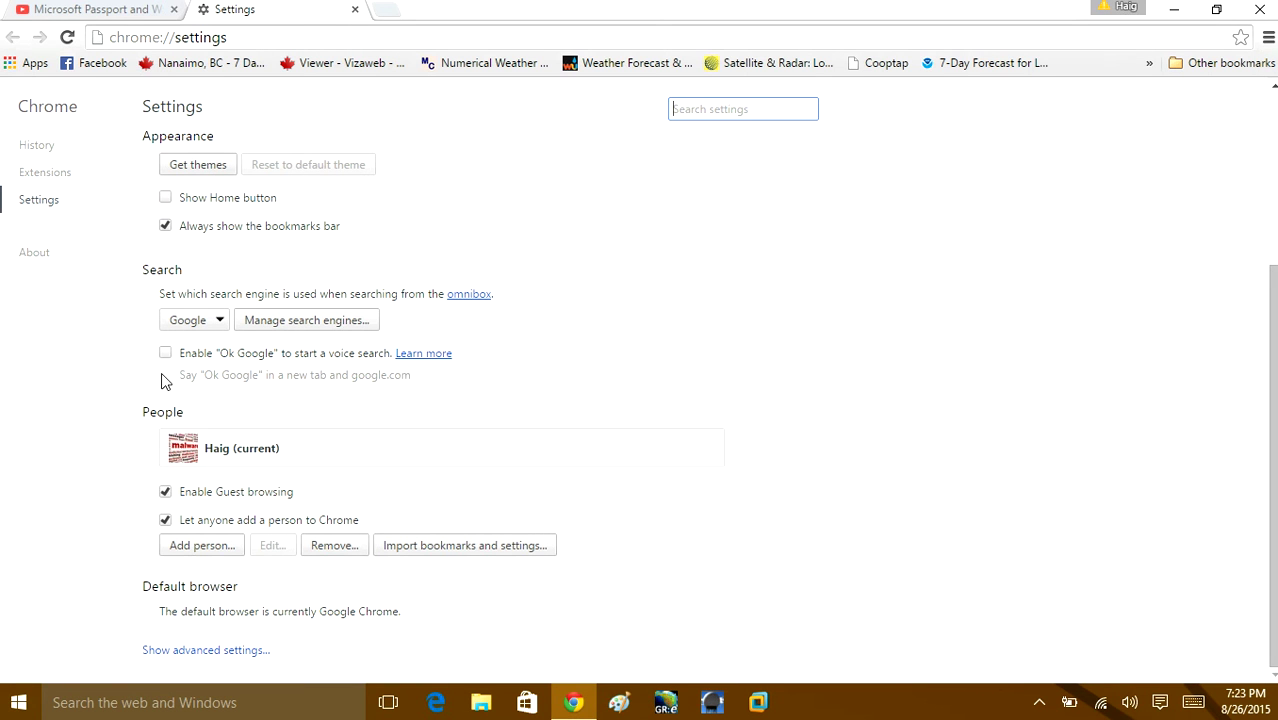
scroll(167, 386, "up", 3)
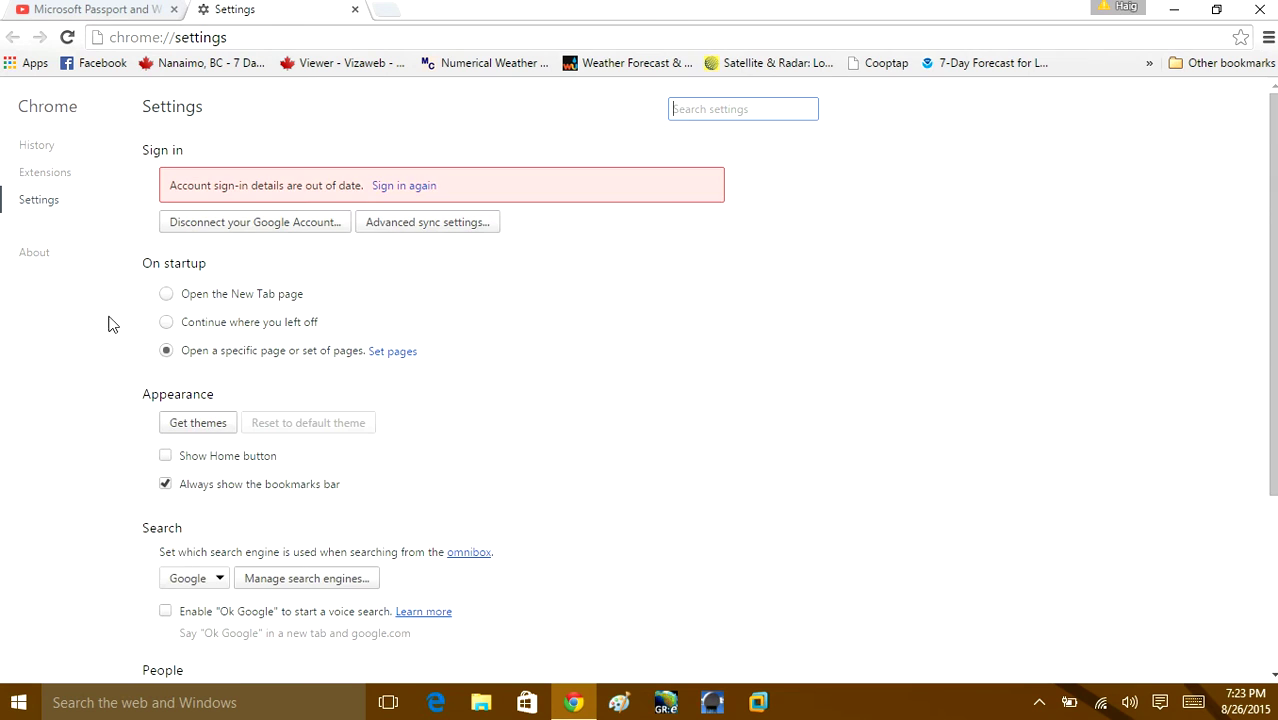
left_click(50, 178)
scroll(245, 310, "down", 2)
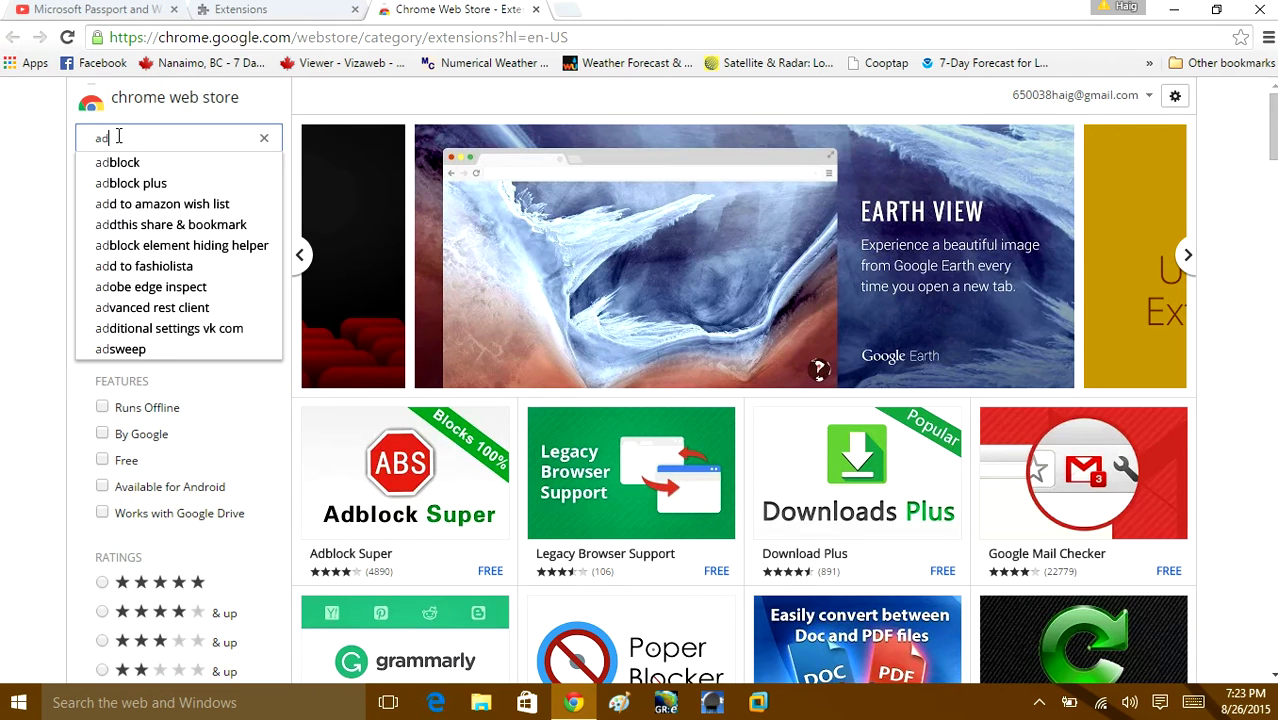
- Search the Web Store for 'adblockplus', add Adblock Plus to Chrome and dismiss the notice
type("blockp")
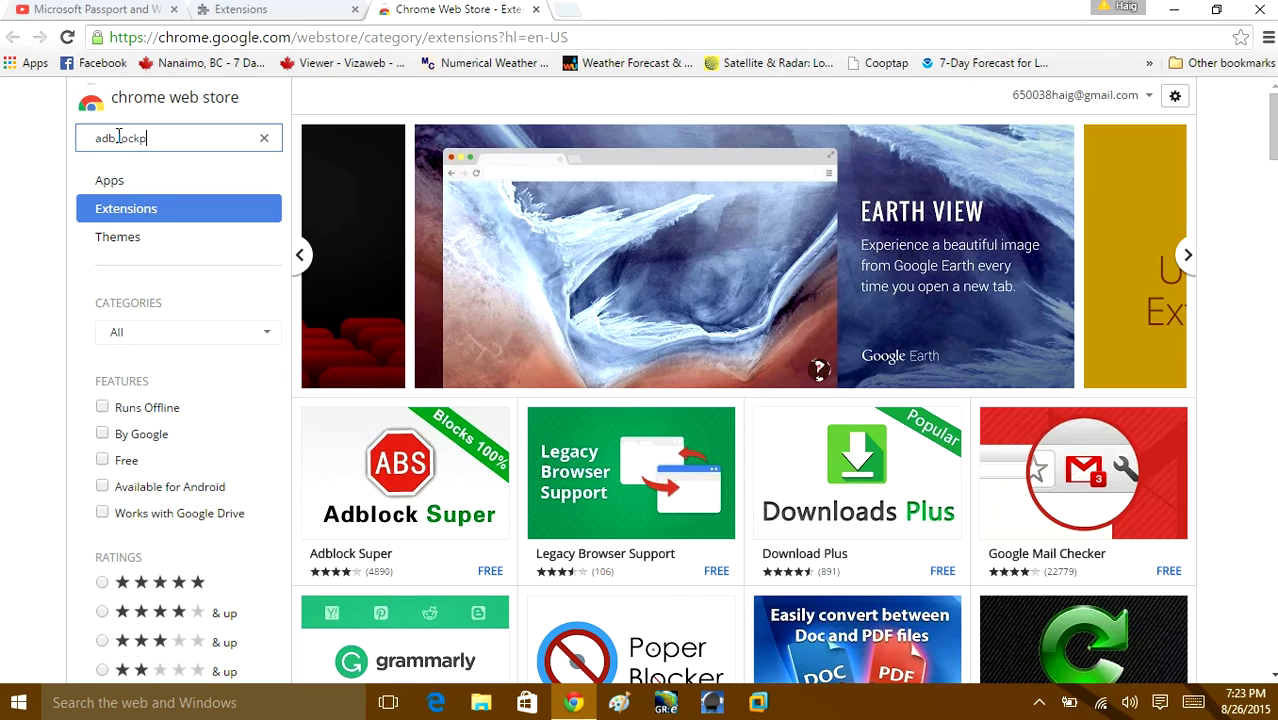
type("lus")
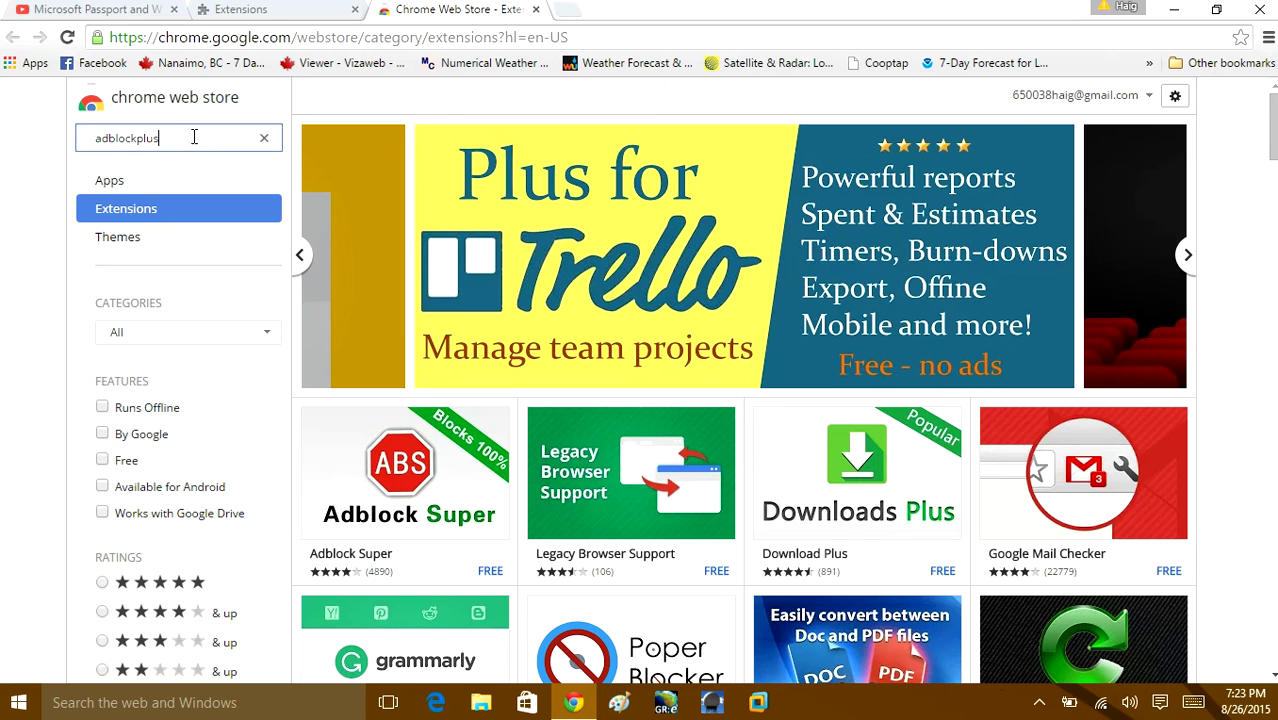
key("Return")
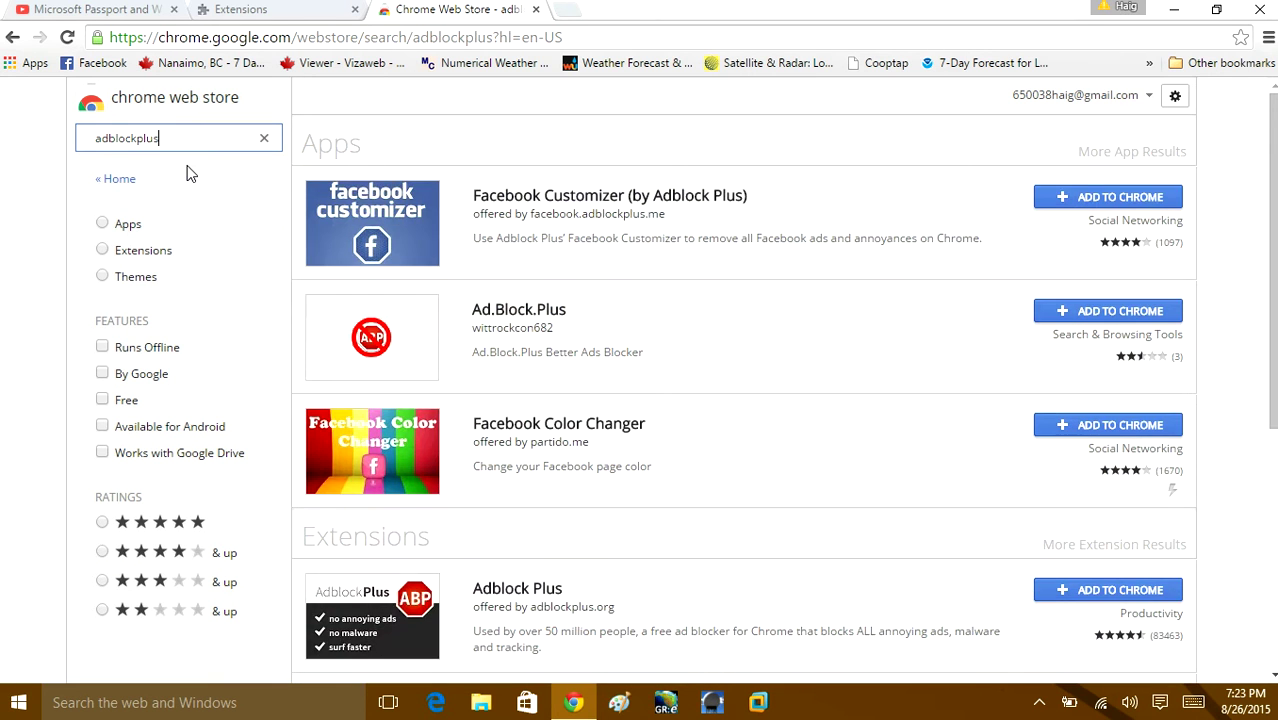
scroll(428, 206, "down", 3)
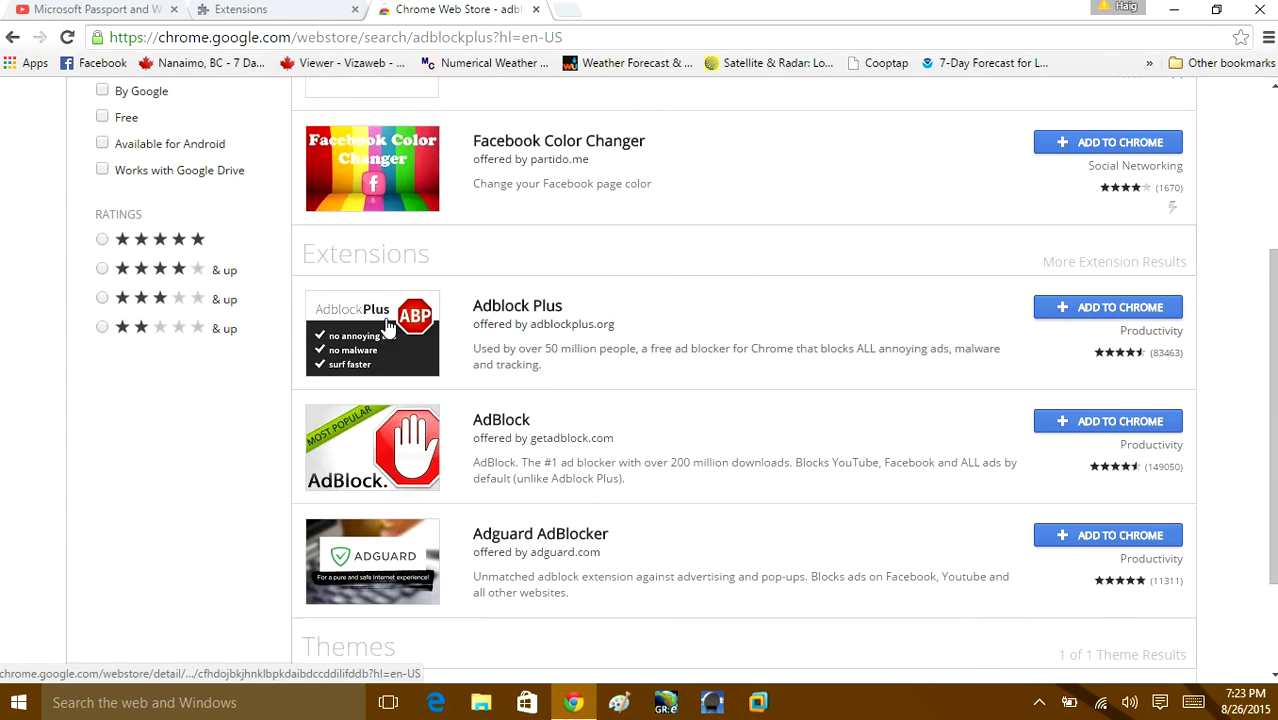
left_click(492, 318)
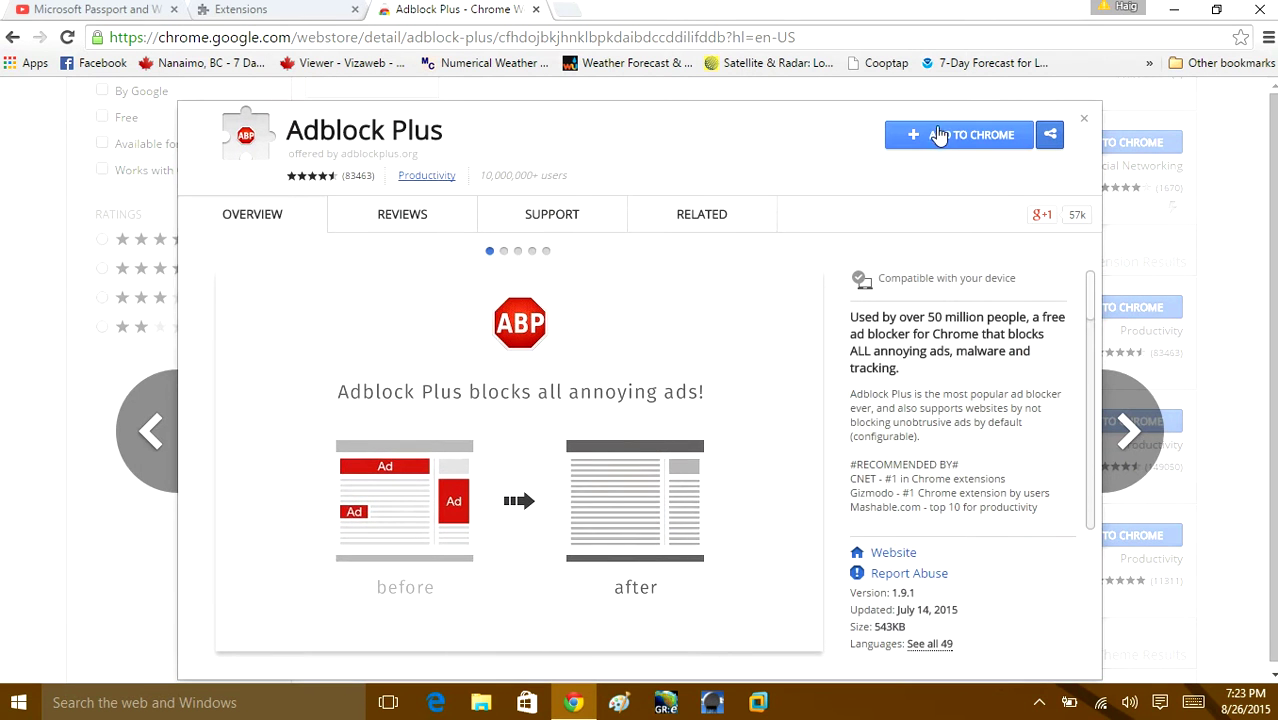
left_click(940, 137)
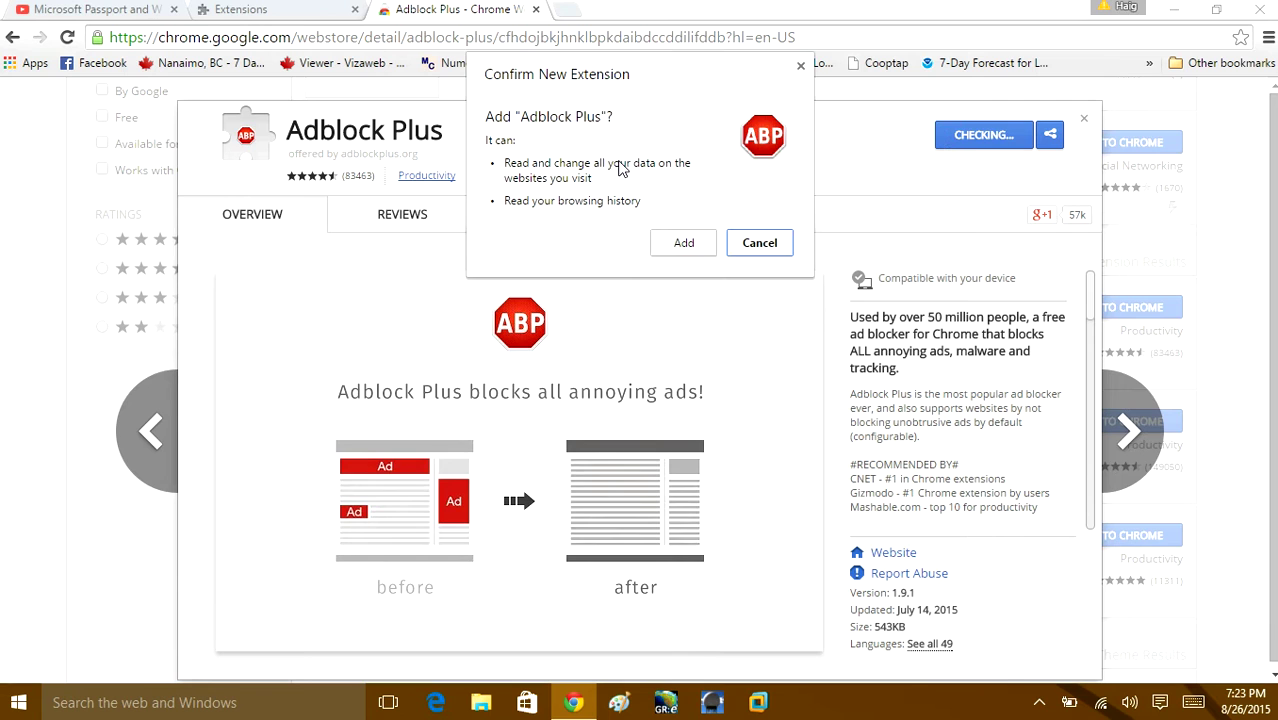
left_click(684, 245)
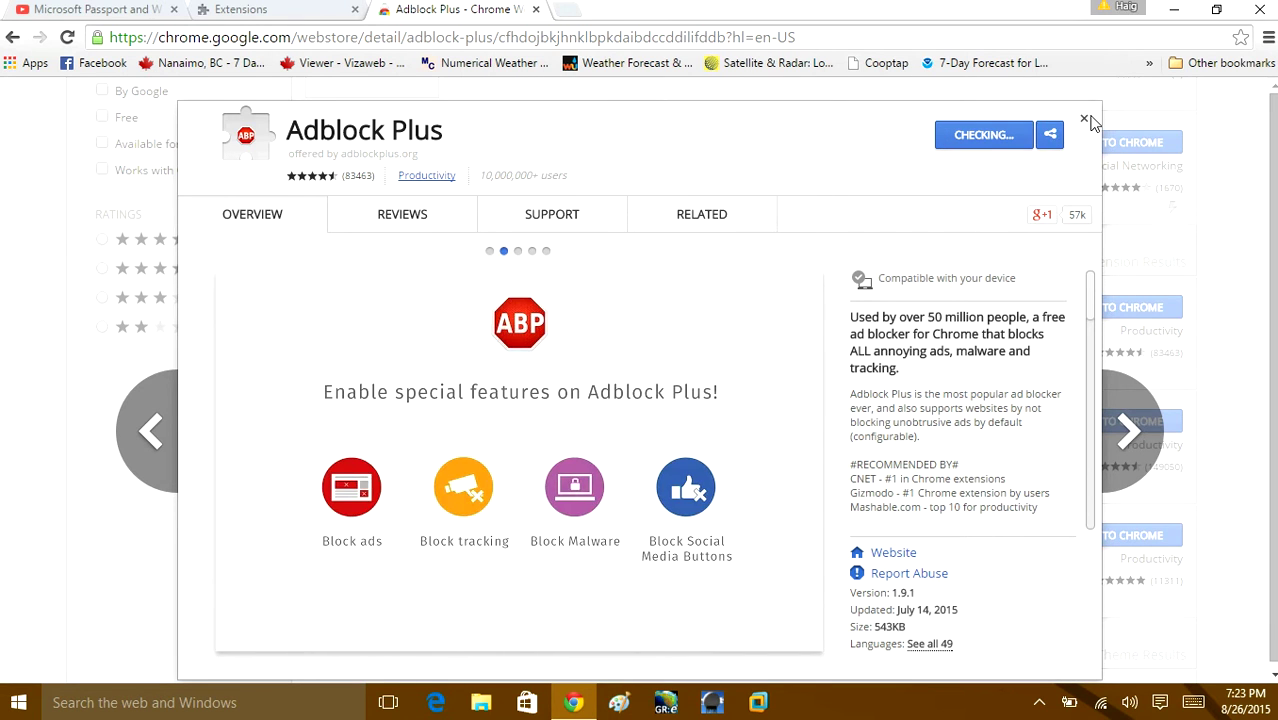
left_click(1270, 8)
- Restart Chrome and open YouTube from Google's search results
left_click(1270, 8)
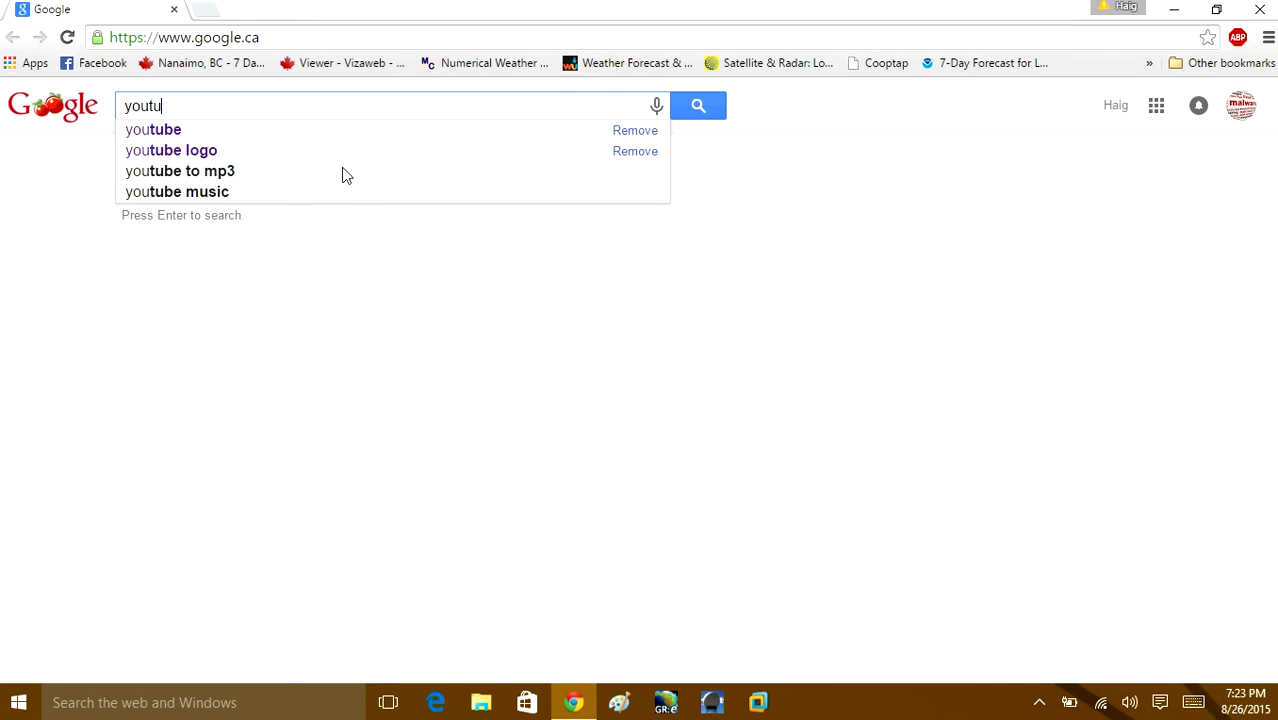
left_click(180, 130)
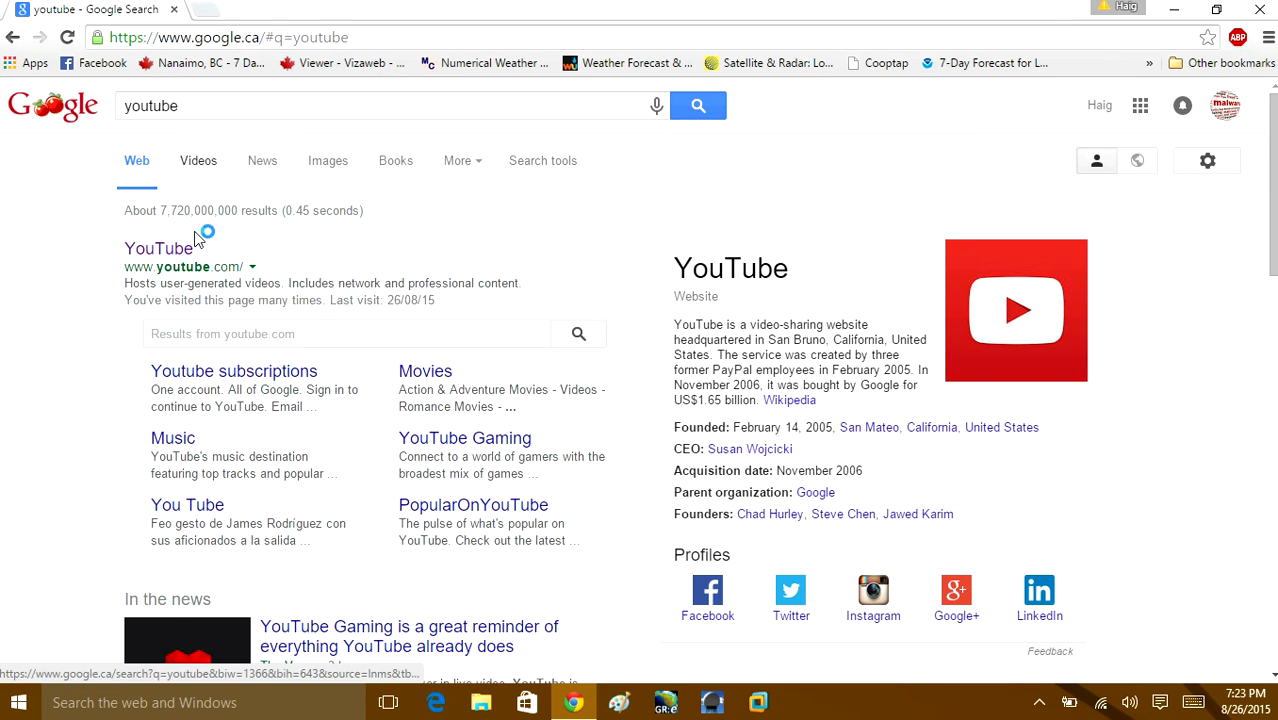
left_click(160, 250)
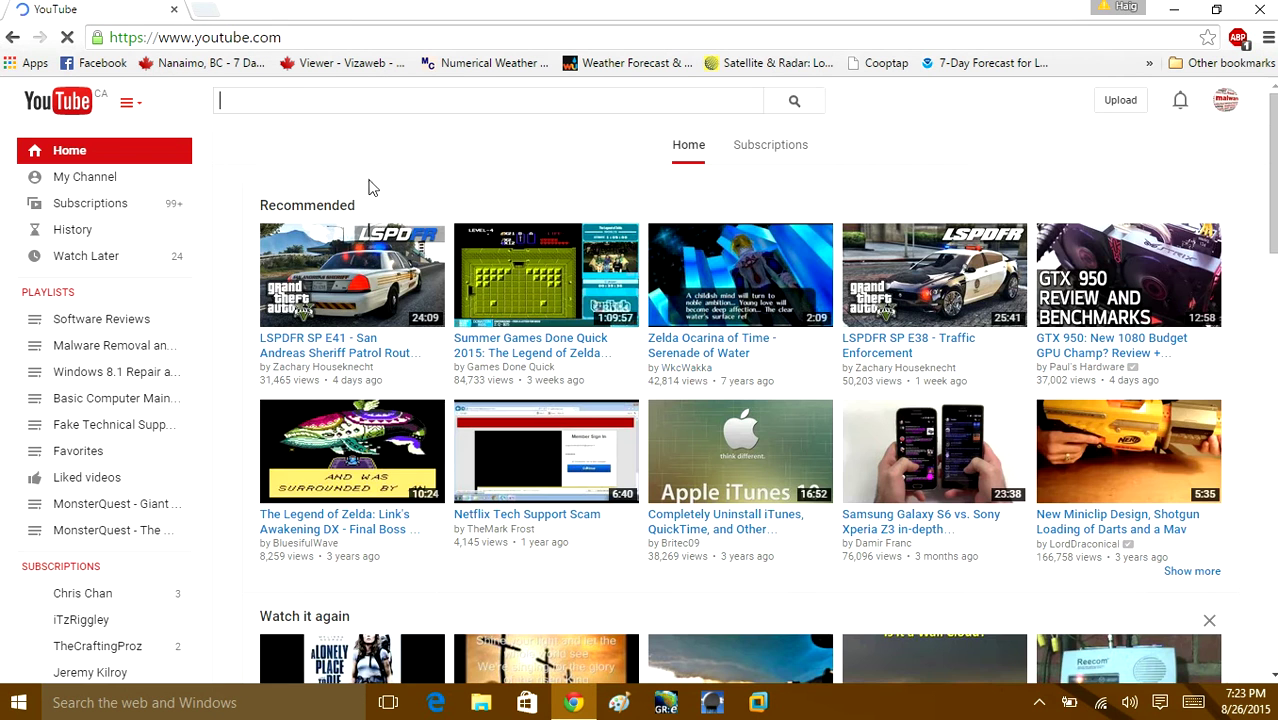
- Open the Samsung Galaxy S6 vs Sony Xperia Z3 video from the YouTube home page
scroll(660, 300, "down", 1)
scroll(600, 300, "down", 1)
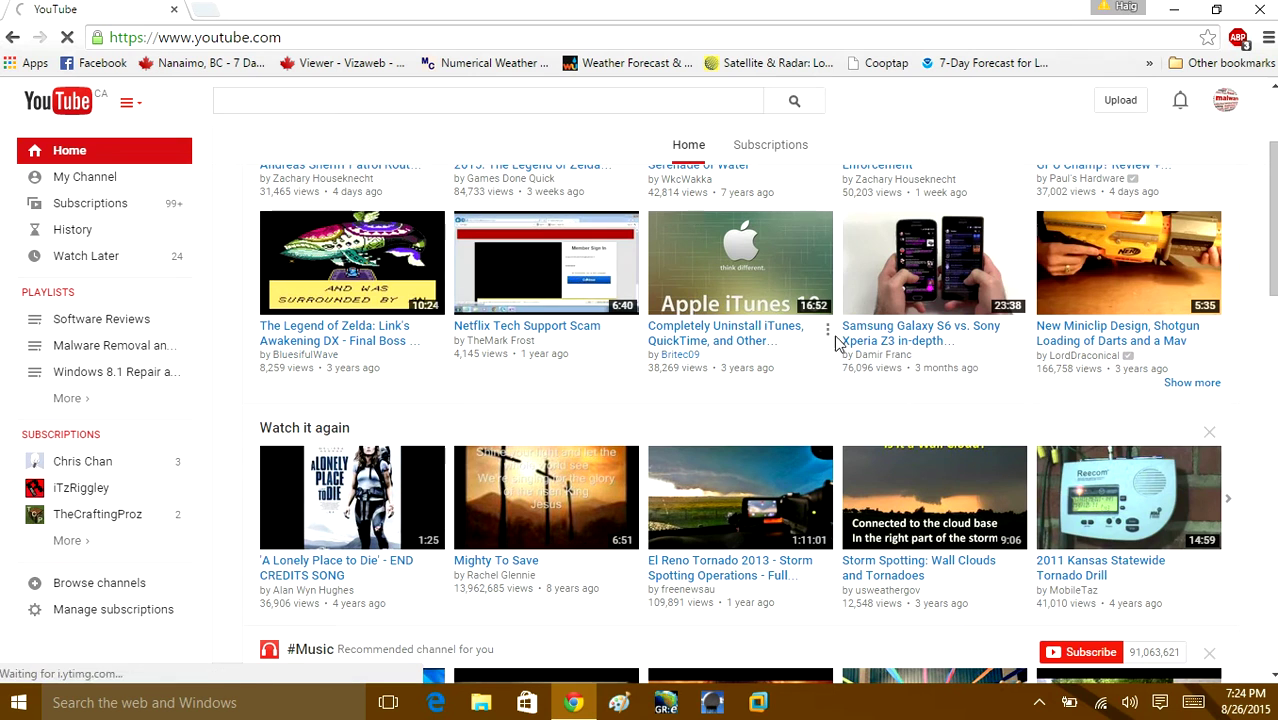
left_click(920, 333)
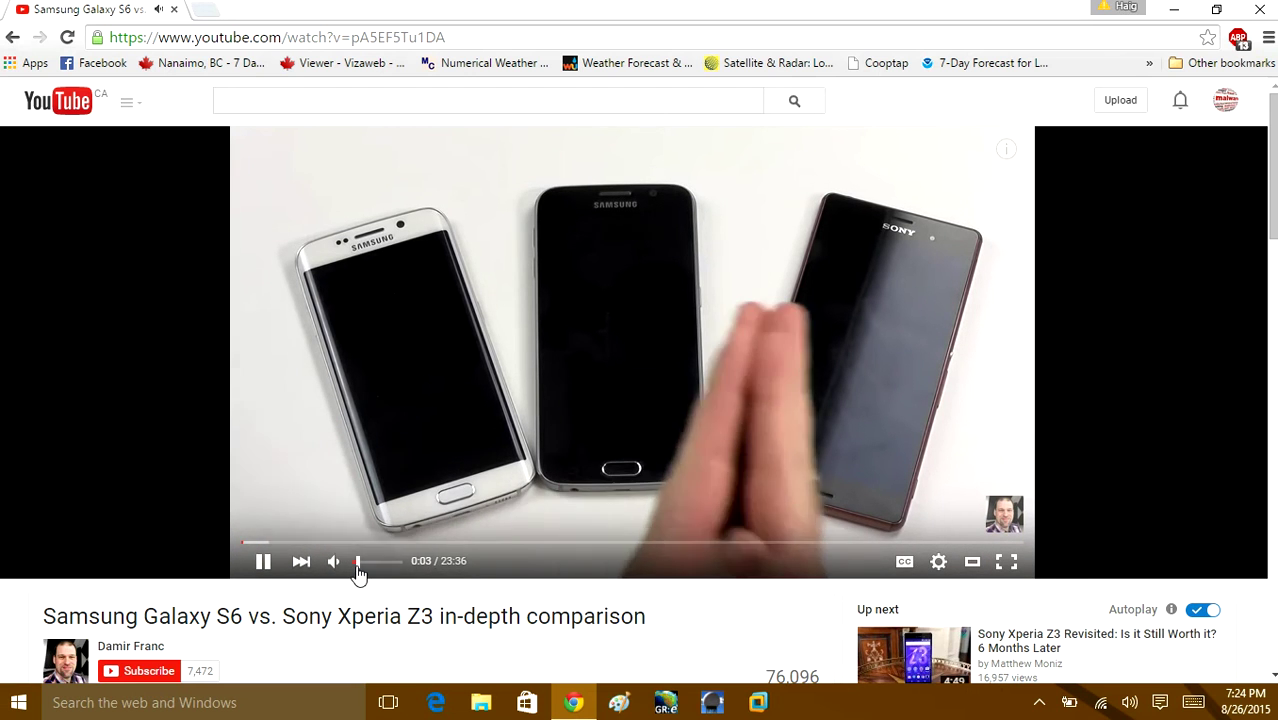
scroll(330, 545, "down", 4)
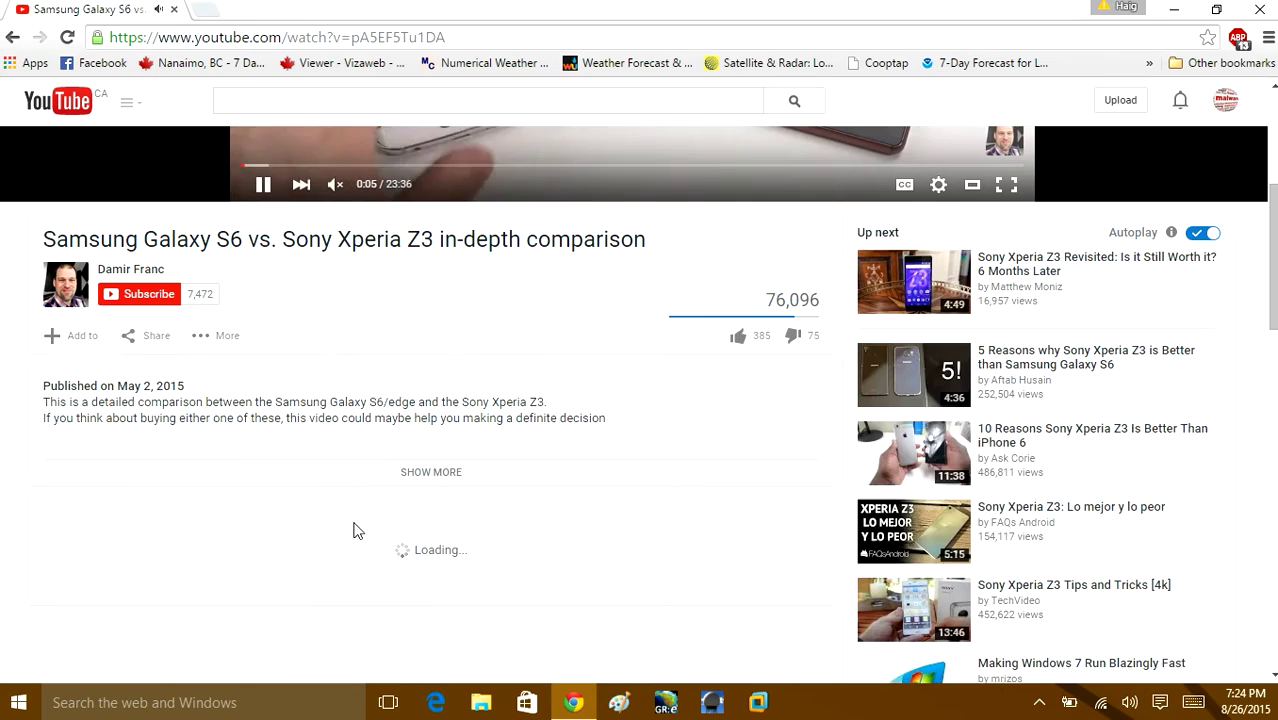
scroll(1070, 365, "down", 4)
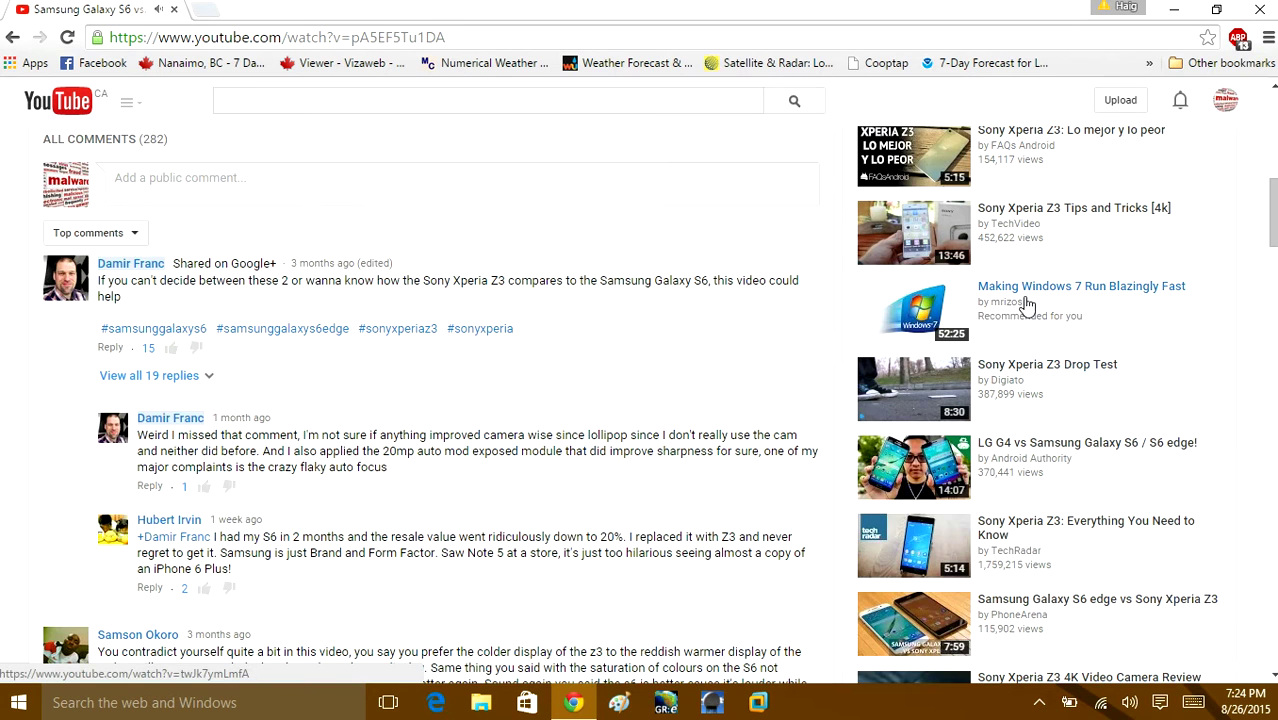
- Play 'Making Windows 7 Run Blazingly Fast' from the sidebar and browse its watch page
left_click(1027, 305)
scroll(694, 399, "down", 3)
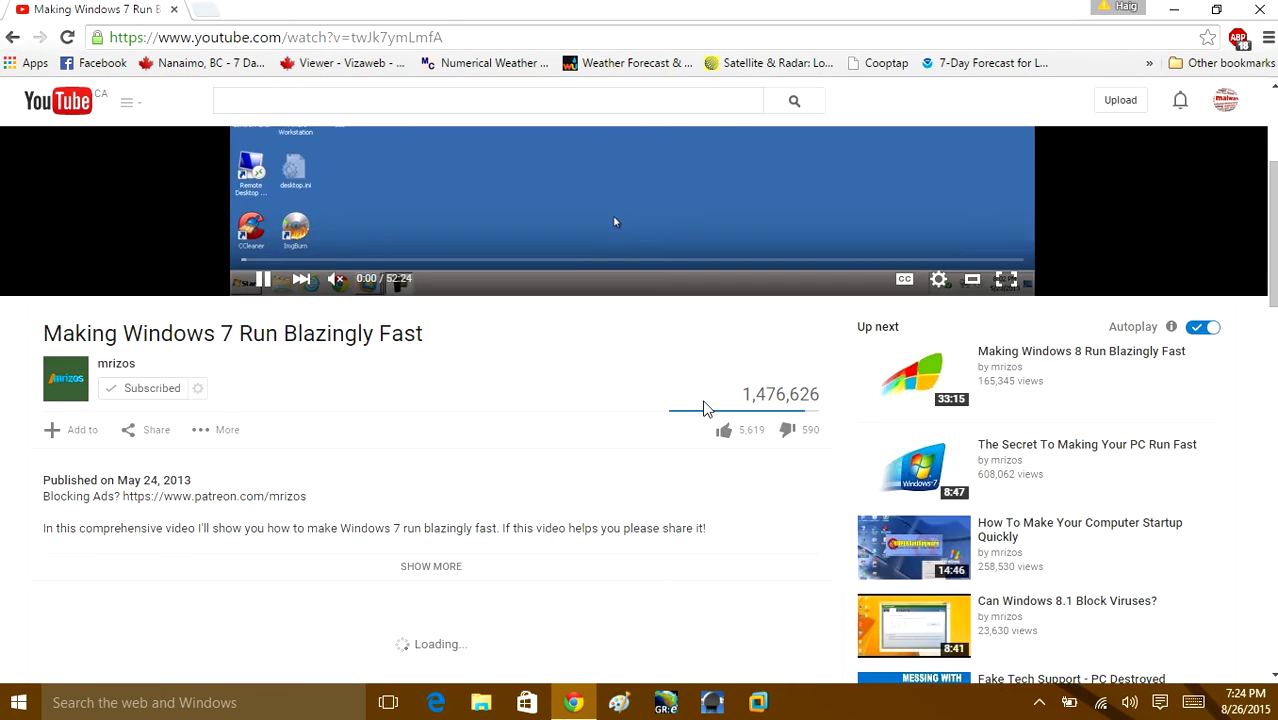
scroll(700, 405, "up", 3)
scroll(465, 317, "down", 1)
scroll(608, 300, "down", 3)
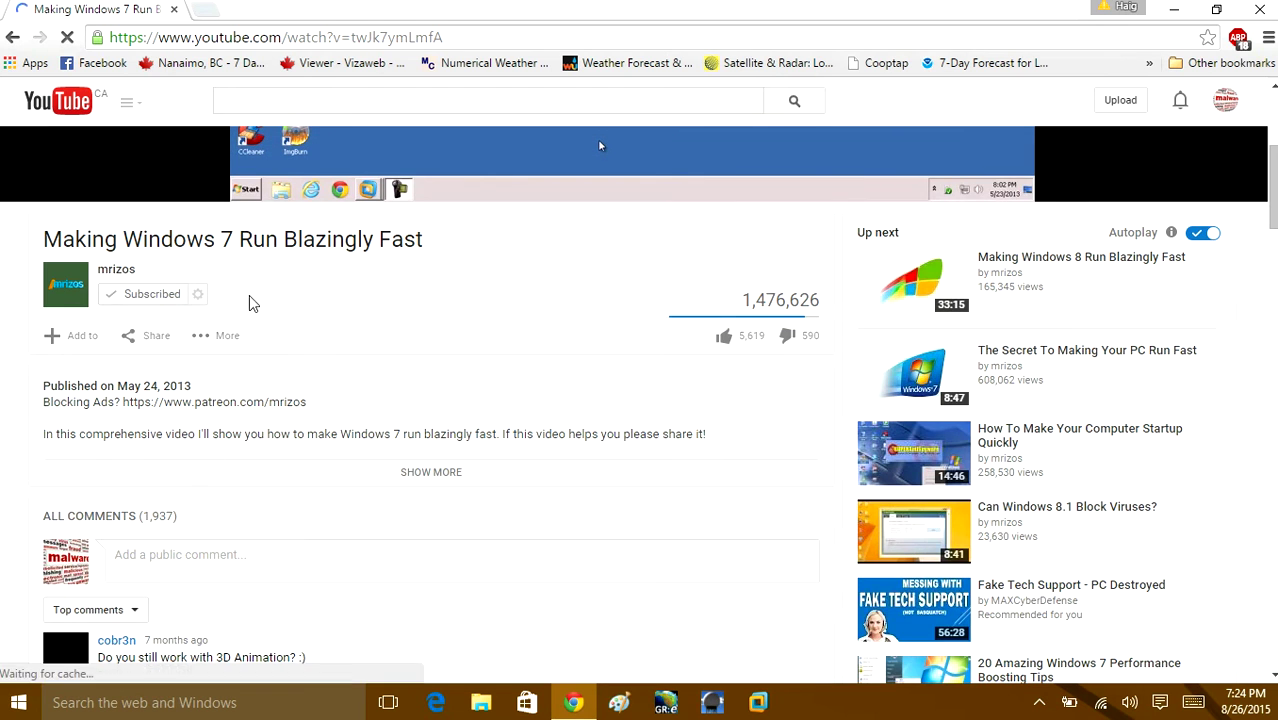
scroll(251, 300, "up", 3)
scroll(468, 266, "down", 3)
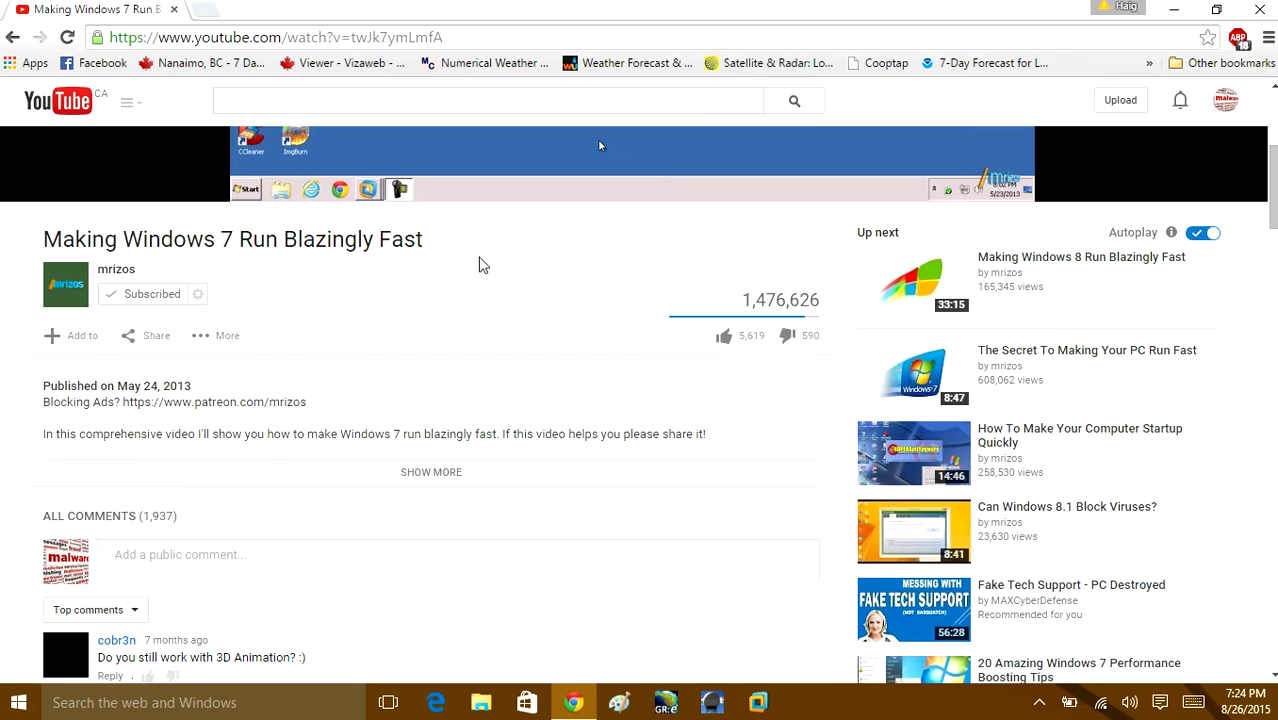
scroll(490, 248, "down", 5)
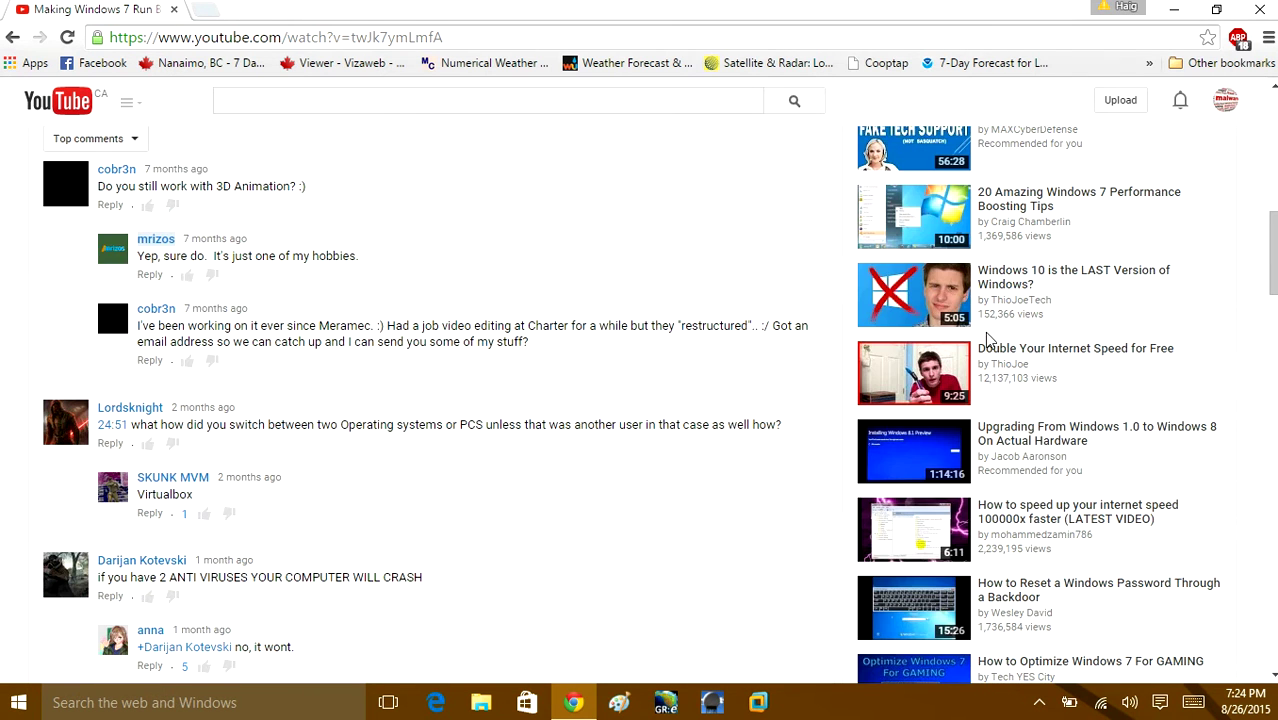
scroll(950, 300, "down", 3)
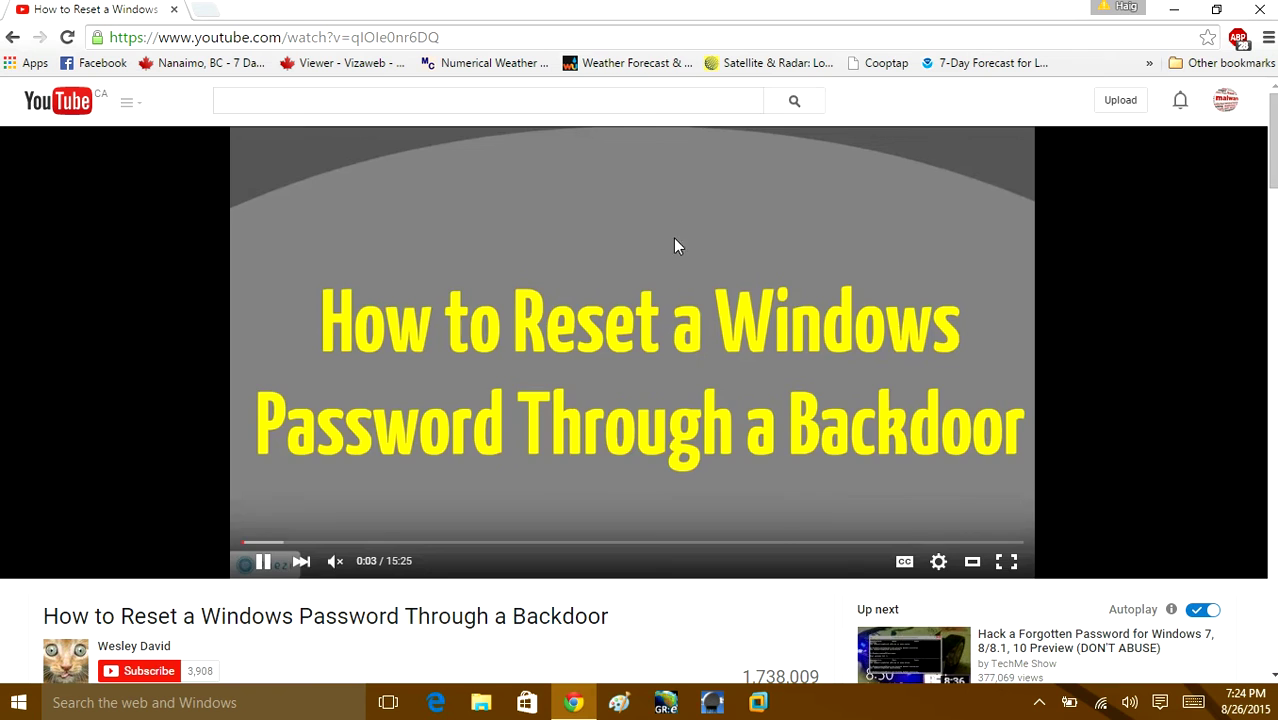
- Play the sidebar video on cracking the Windows 7 login password without software
scroll(1097, 328, "down", 3)
scroll(1097, 328, "down", 4)
scroll(1097, 328, "down", 3)
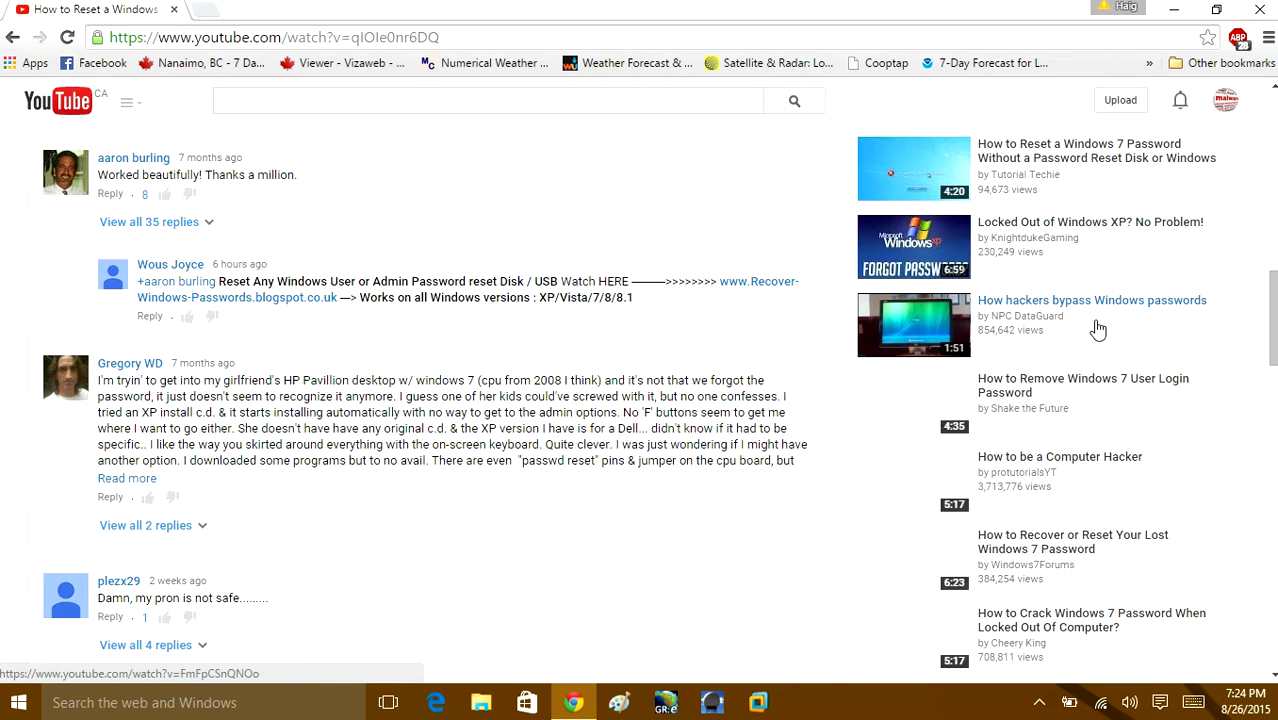
scroll(1097, 328, "down", 4)
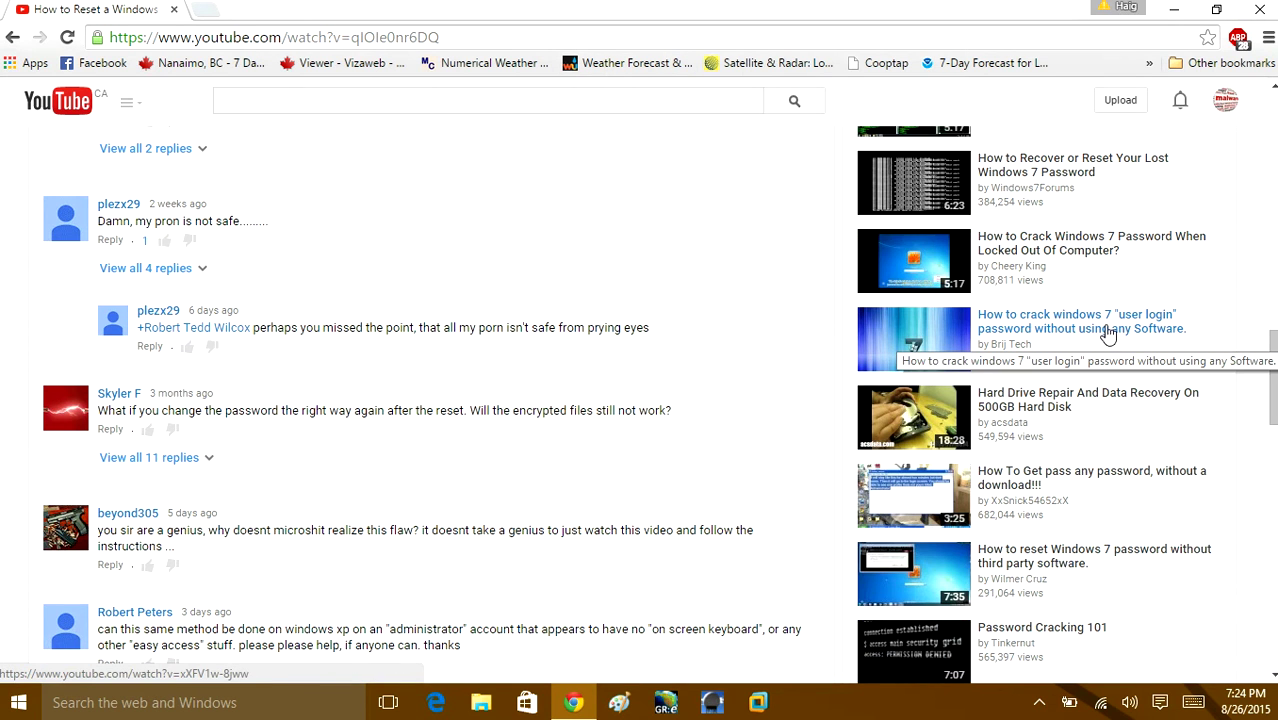
left_click(1107, 329)
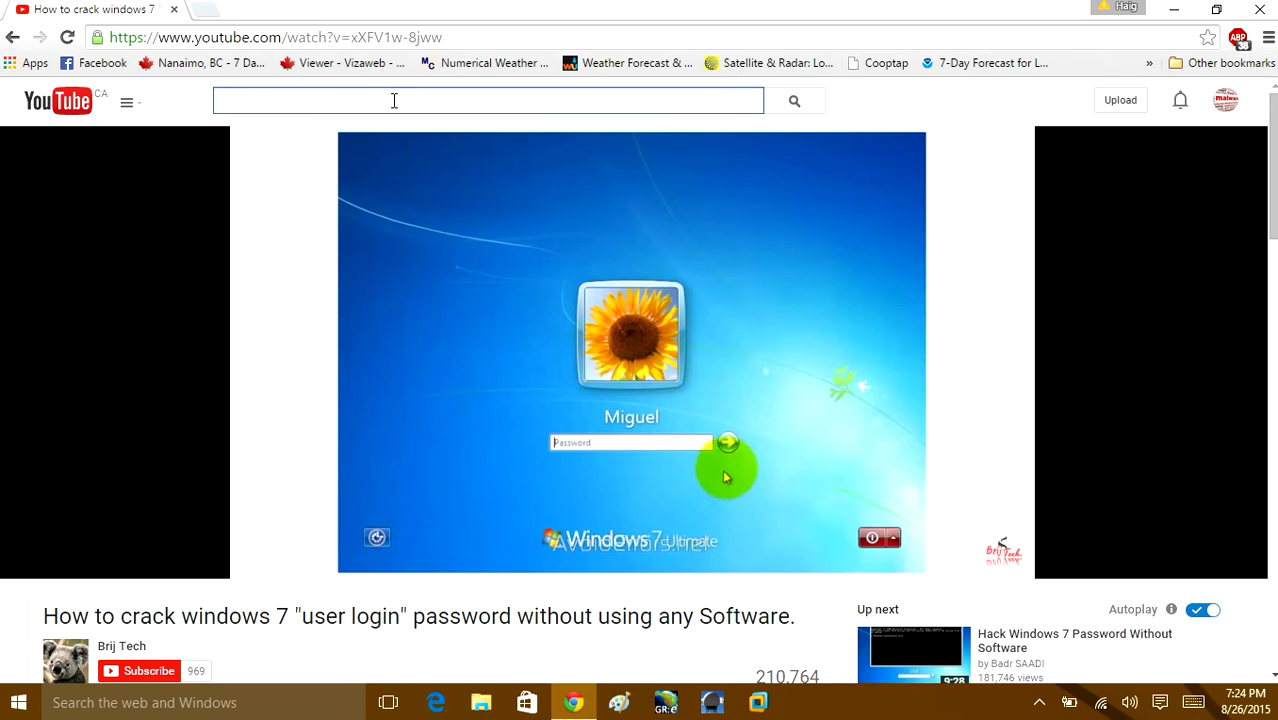
- Search YouTube for 'Music', then clear the search box and browse the results
type("Music")
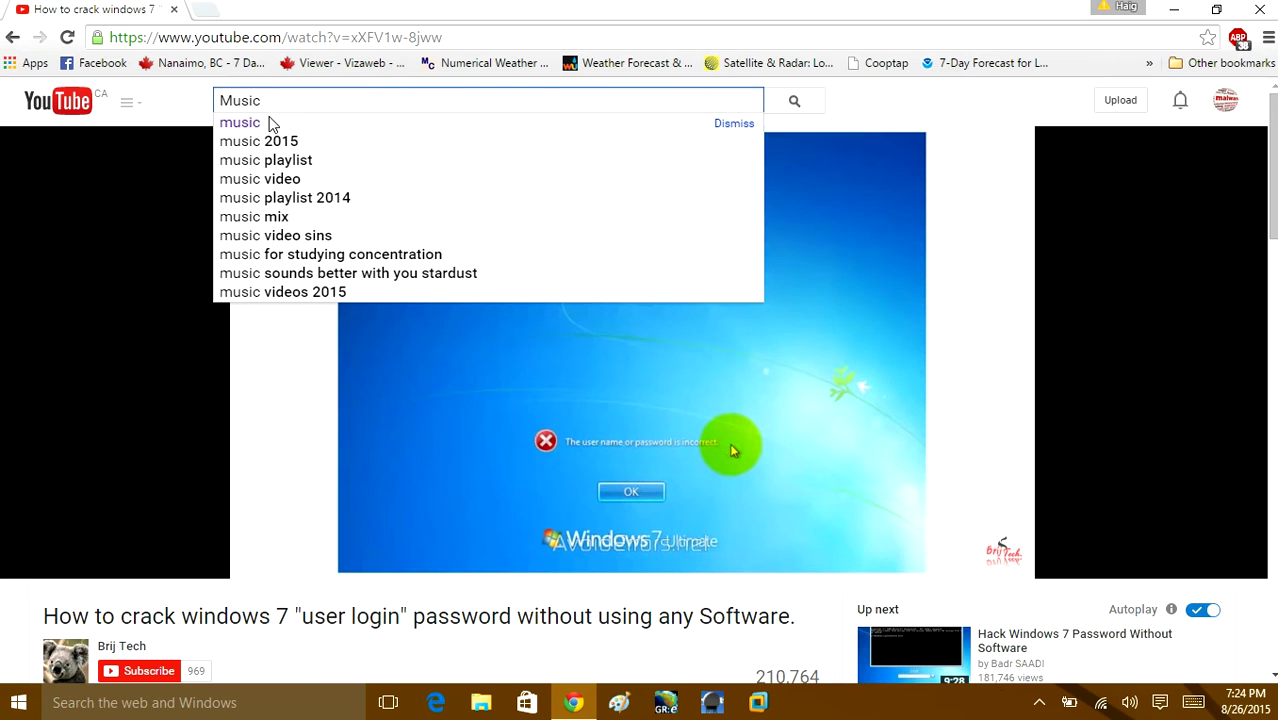
left_click(245, 122)
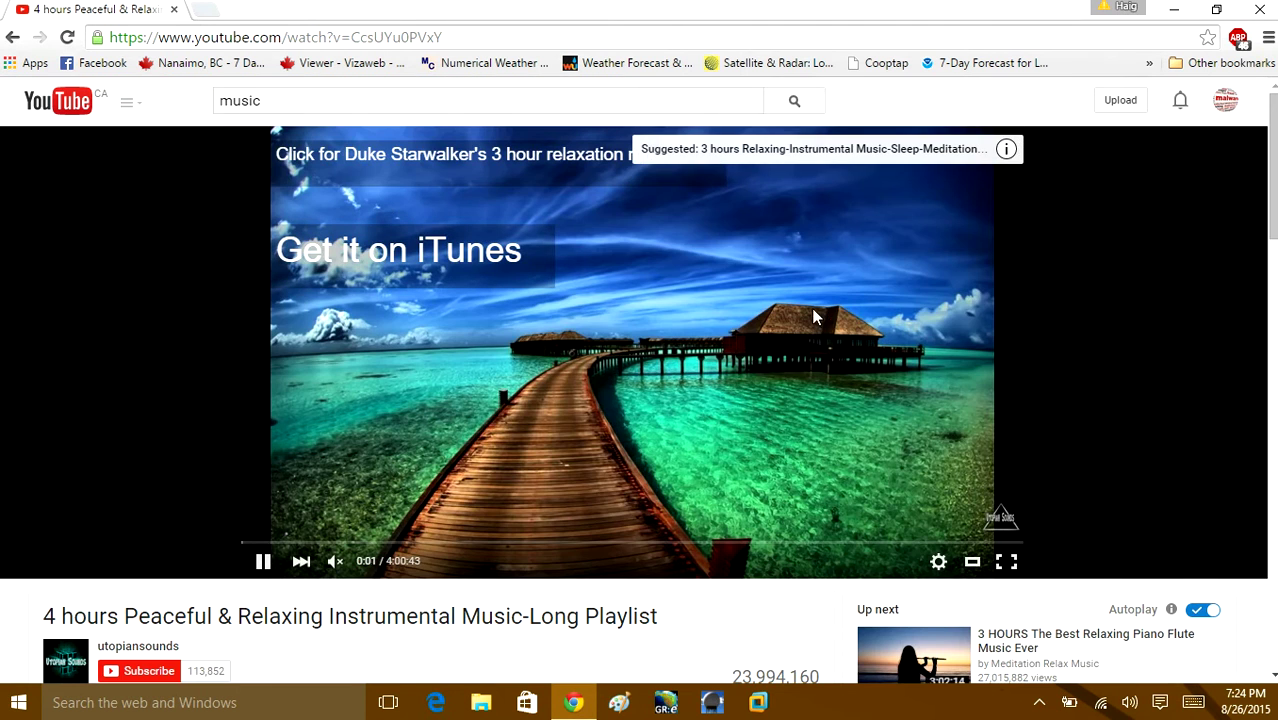
scroll(813, 317, "down", 5)
left_click(272, 100)
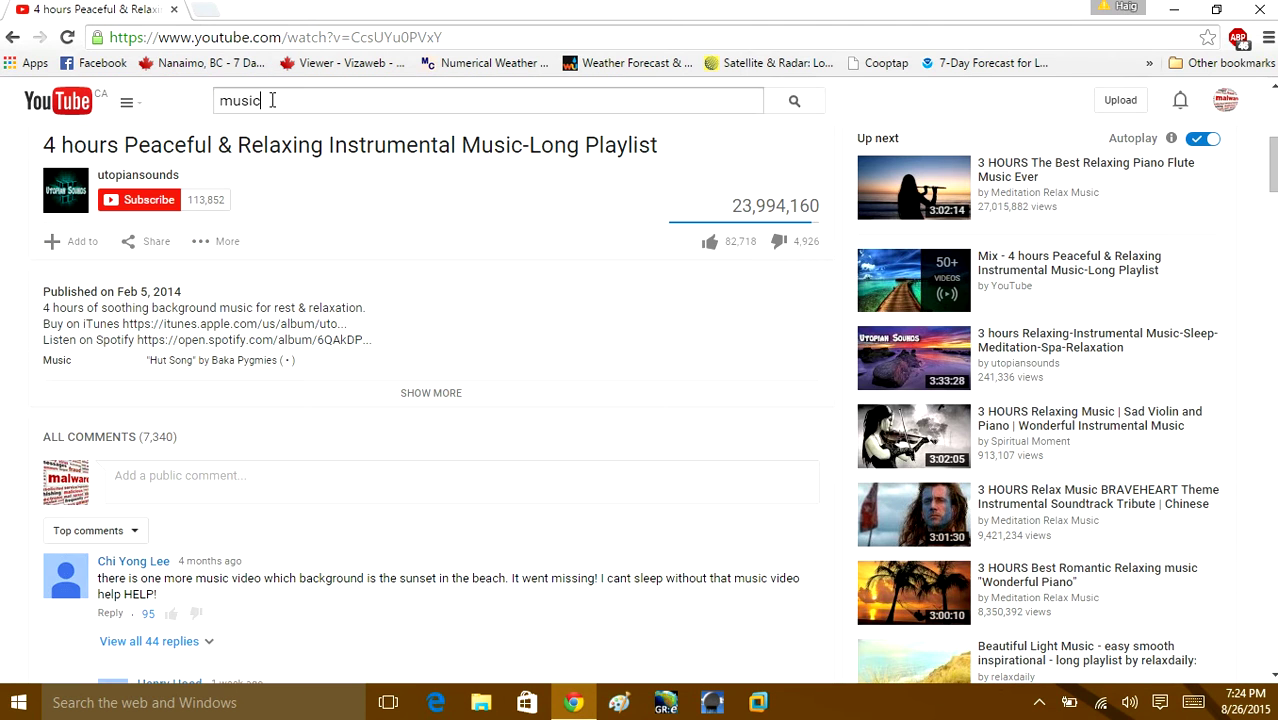
left_click_drag(272, 100, 210, 97)
key("BackSpace")
type("M")
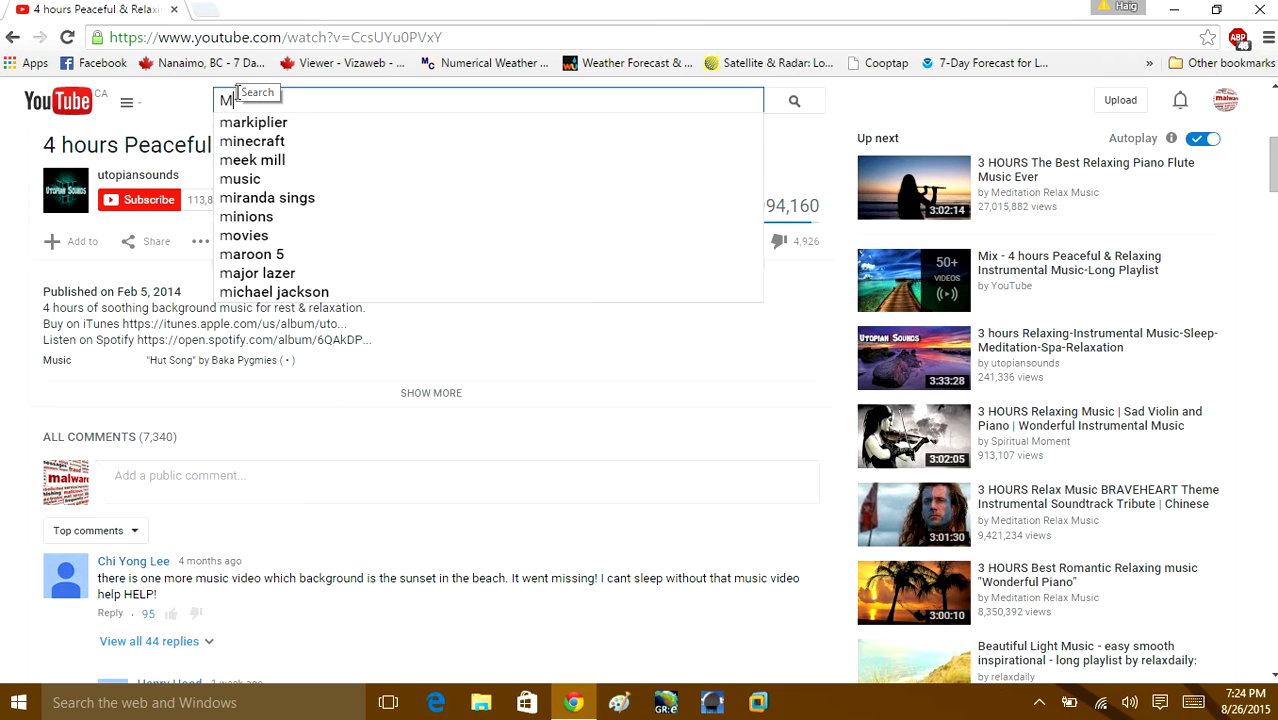
key("BackSpace")
scroll(900, 250, "down", 5)
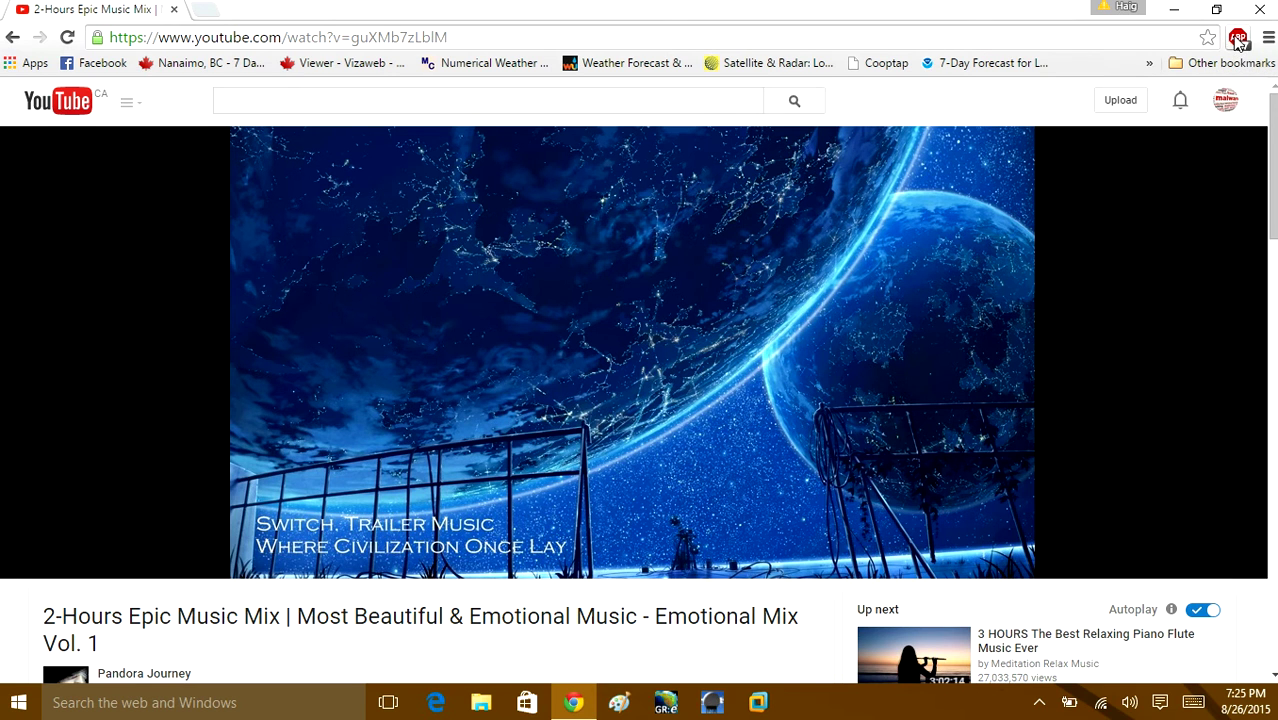
left_click(1240, 40)
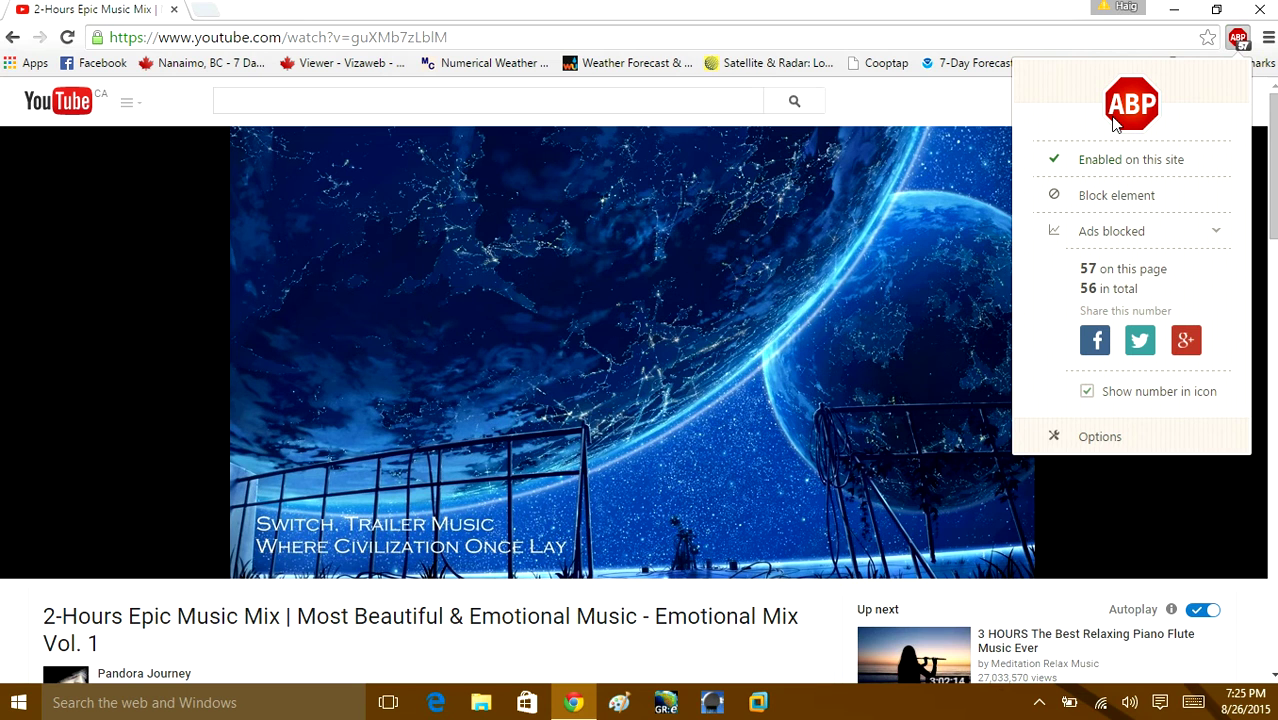
left_click(12, 327)
scroll(431, 197, "down", 4)
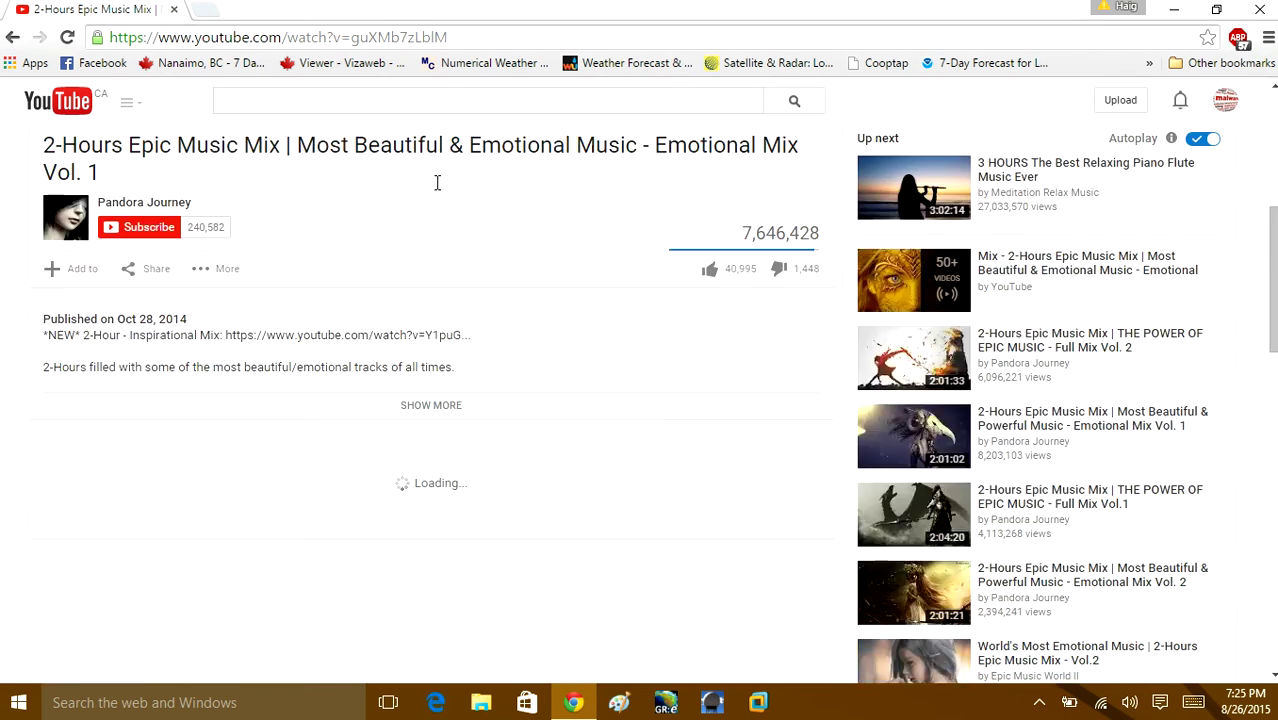
scroll(437, 183, "down", 2)
scroll(590, 246, "down", 5)
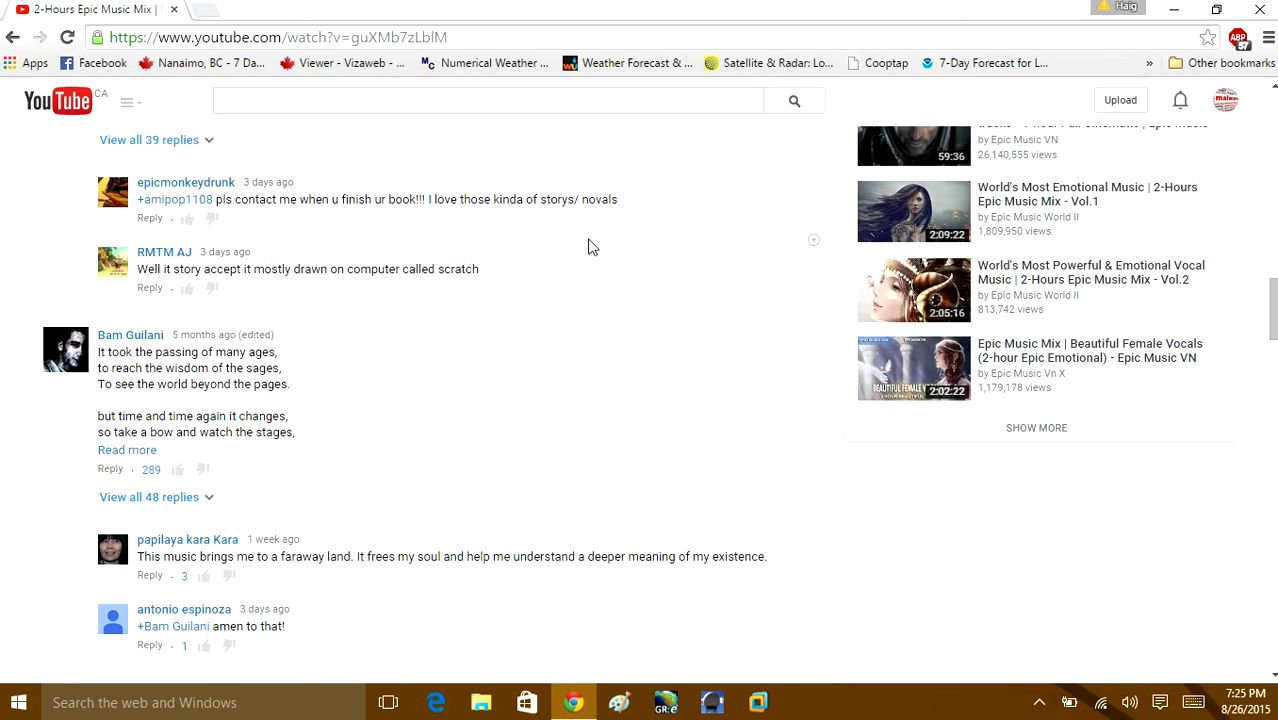
scroll(586, 247, "down", 2)
scroll(584, 248, "down", 2)
scroll(582, 248, "down", 5)
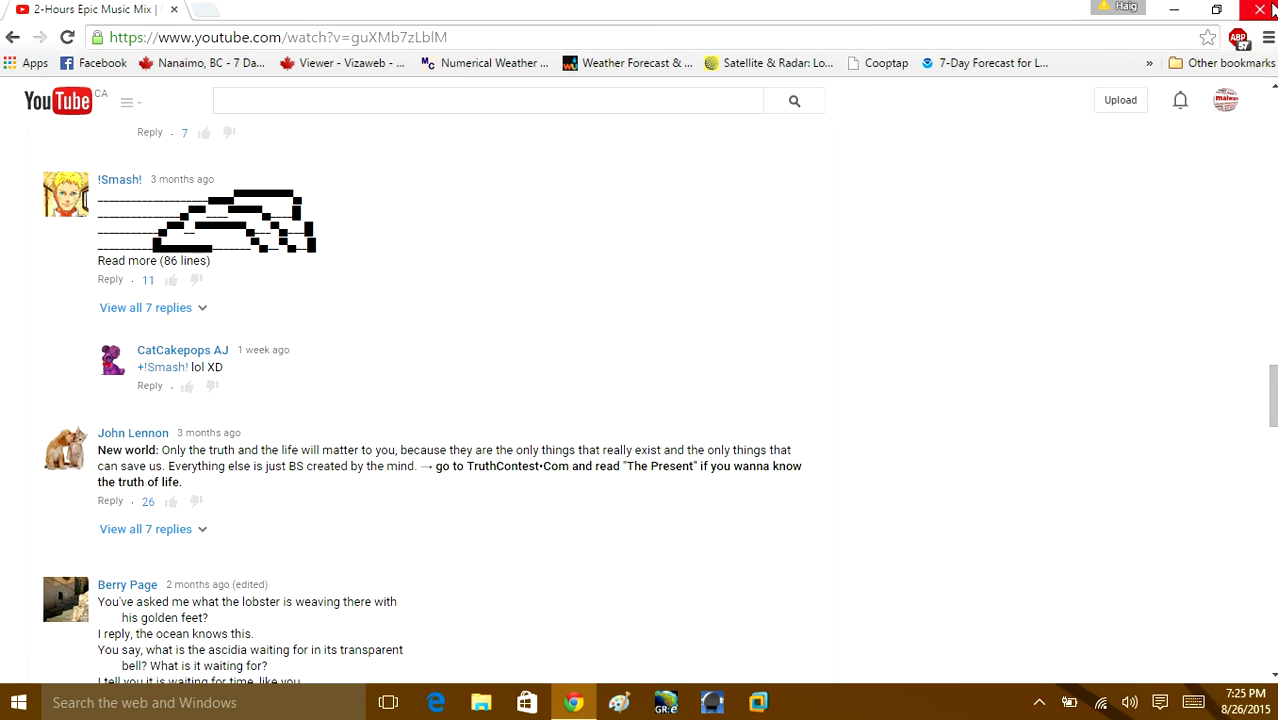
left_click(620, 37)
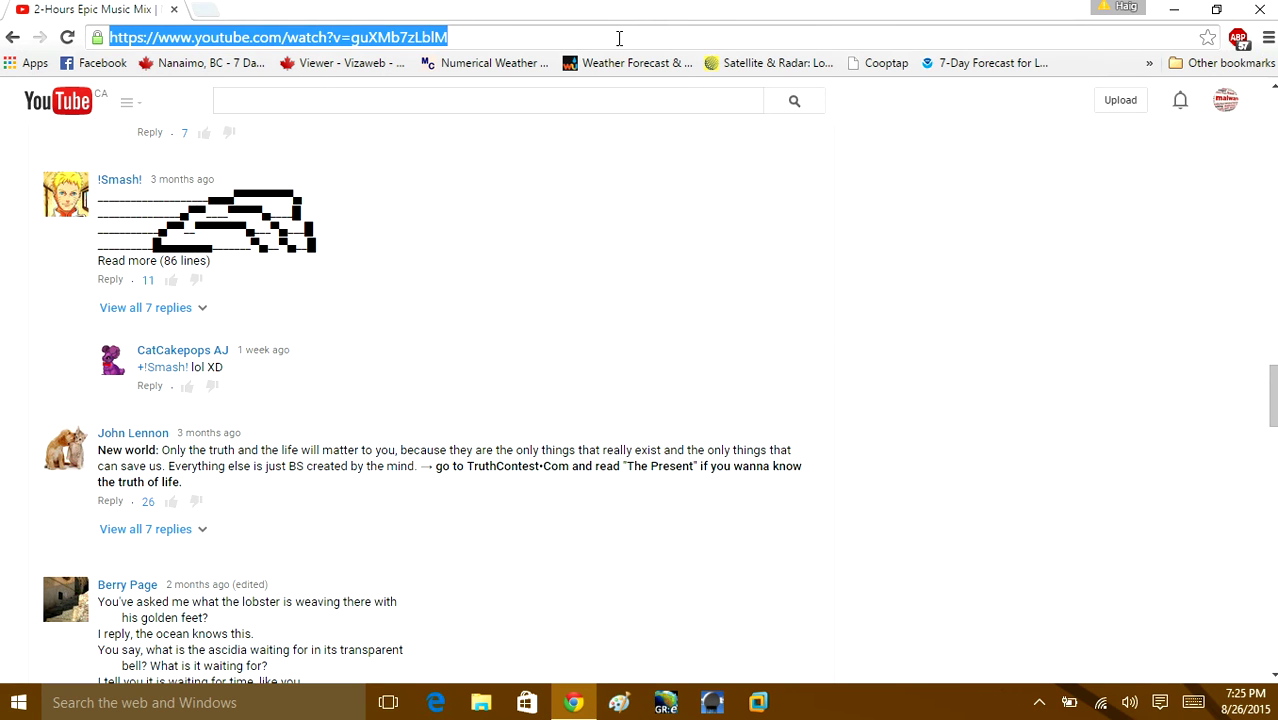
- Go to Google and search for 'Shoes'
type("google")
key("Return")
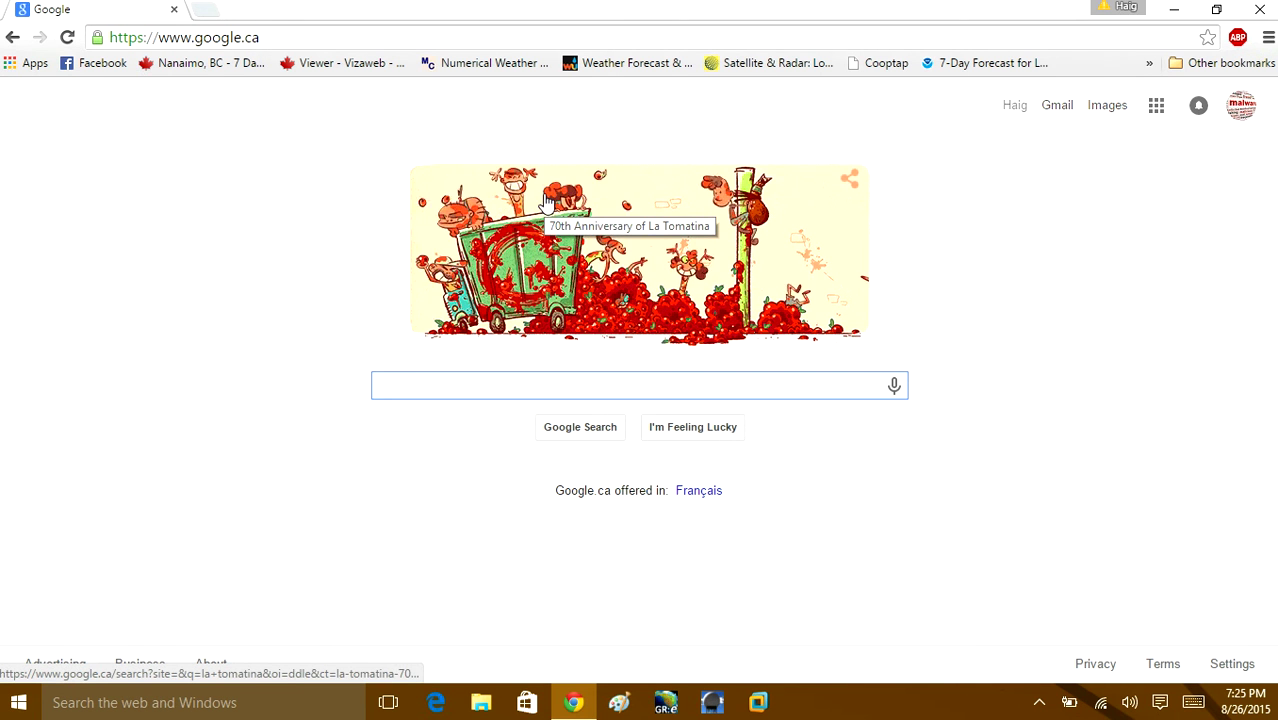
type("Sones")
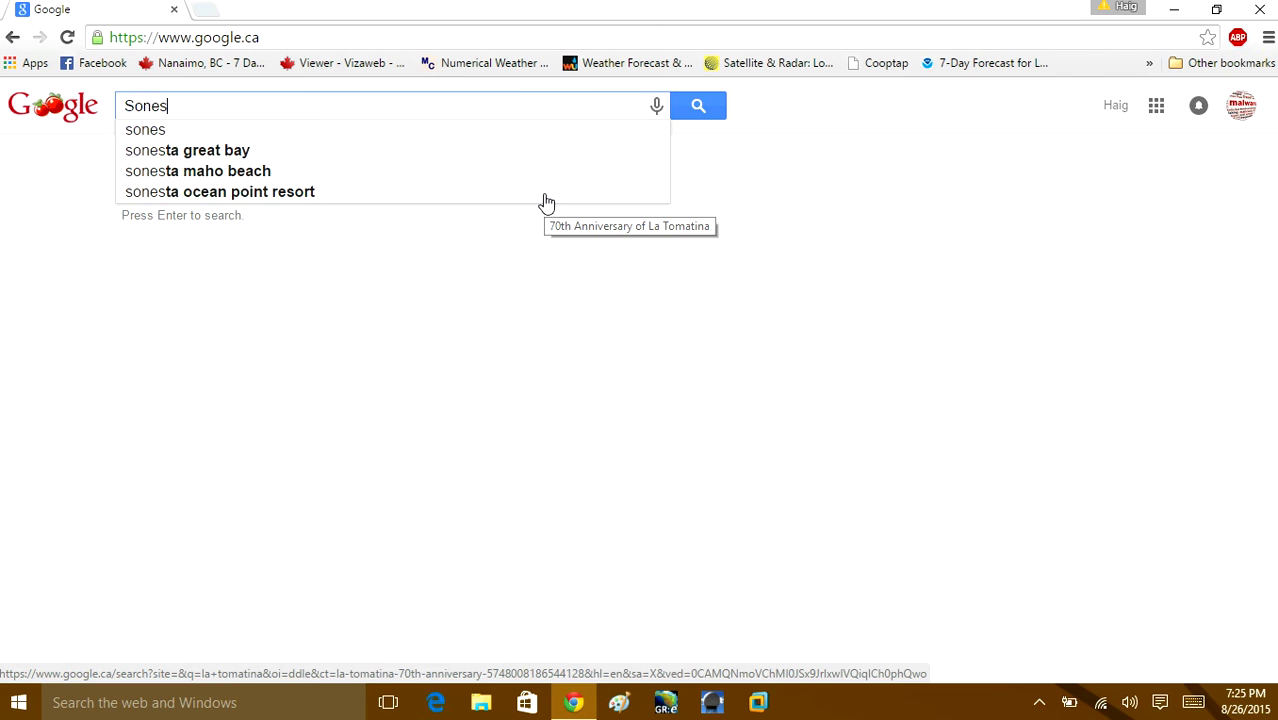
key("BackSpace")
key("BackSpace")
key("BackSpace")
key("BackSpace")
type("o")
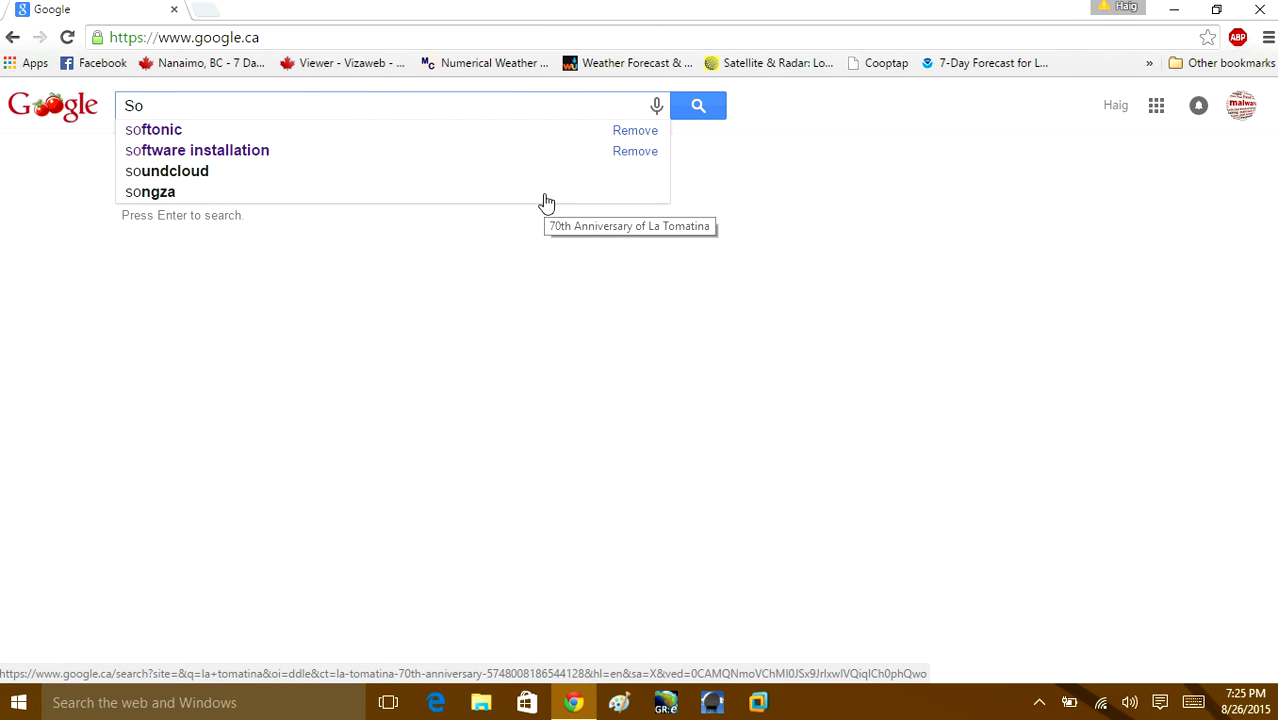
key("BackSpace")
type("hoes")
key("Return")
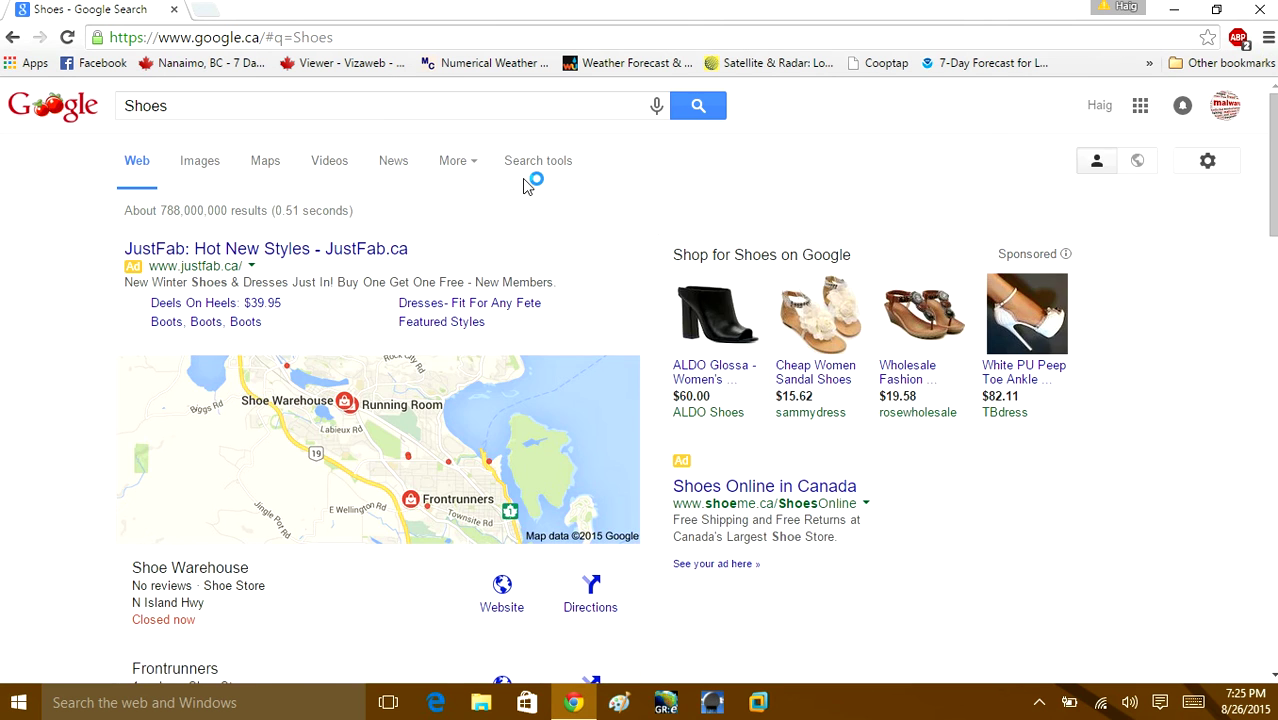
- Open the Call It Spring women's shoes result and the MARVA shoe's product page
scroll(524, 188, "down", 5)
scroll(450, 192, "down", 3)
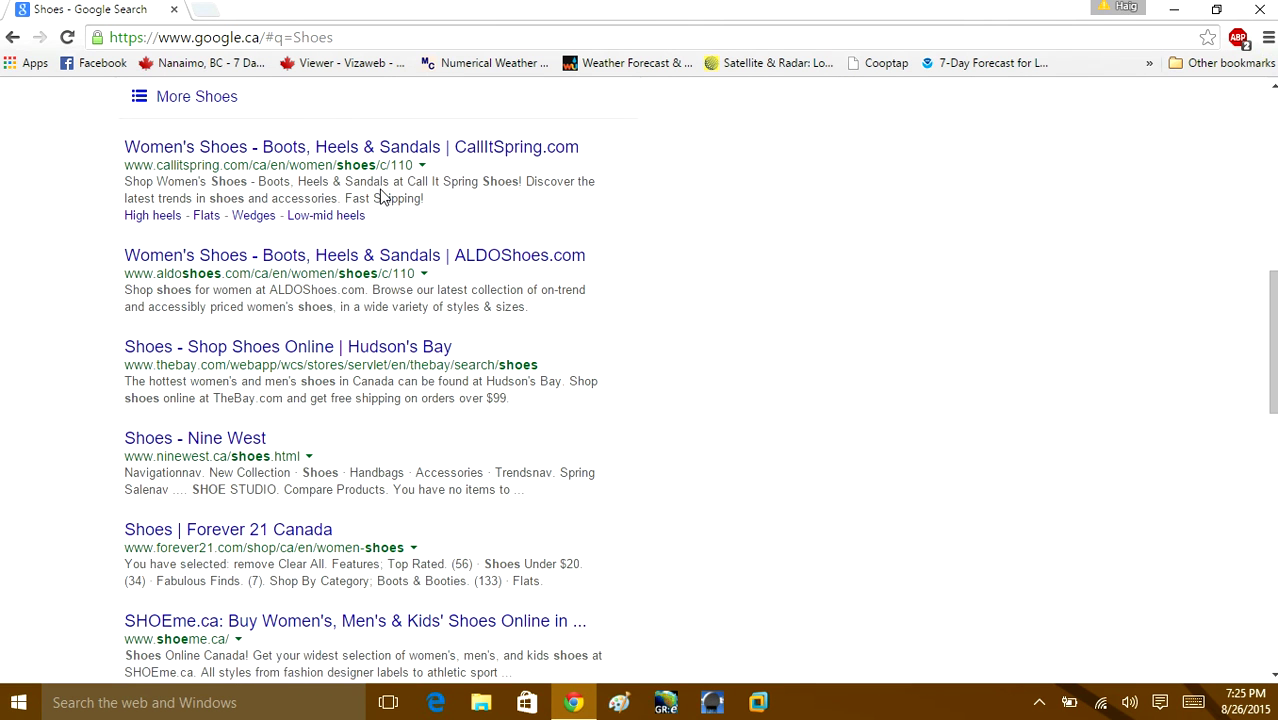
left_click(326, 150)
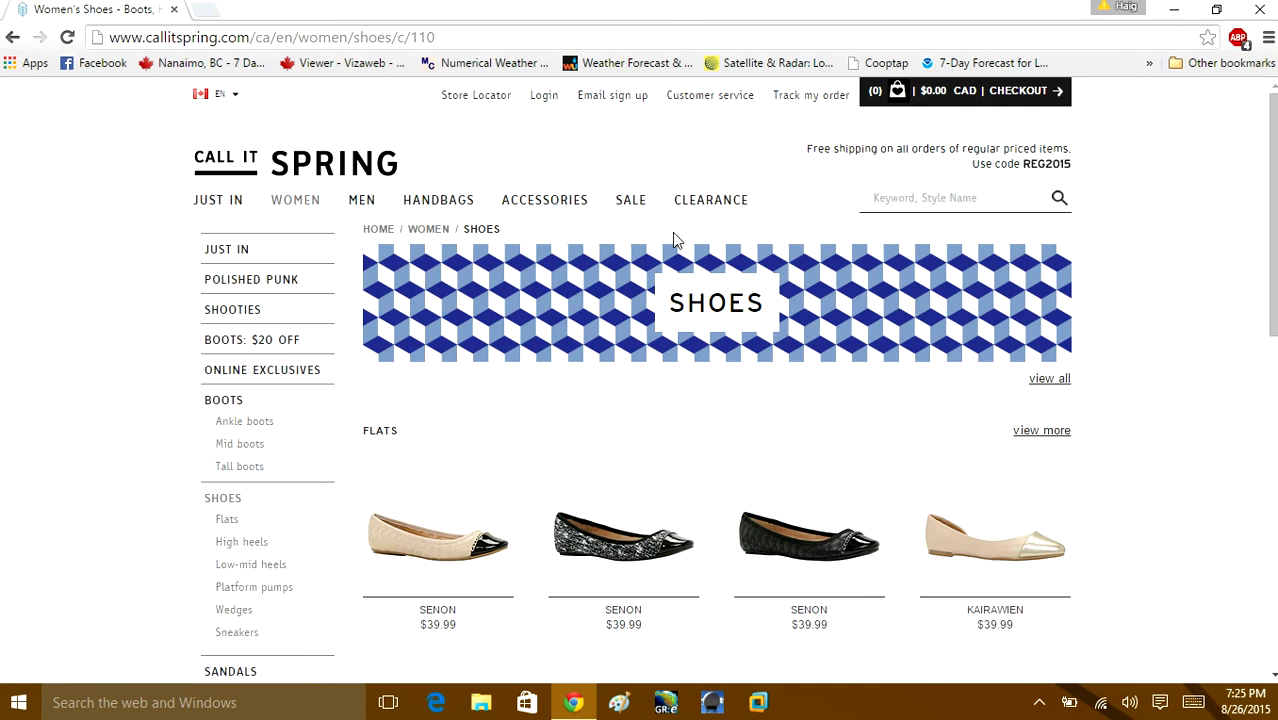
scroll(674, 240, "down", 10)
scroll(650, 260, "down", 2)
left_click(462, 241)
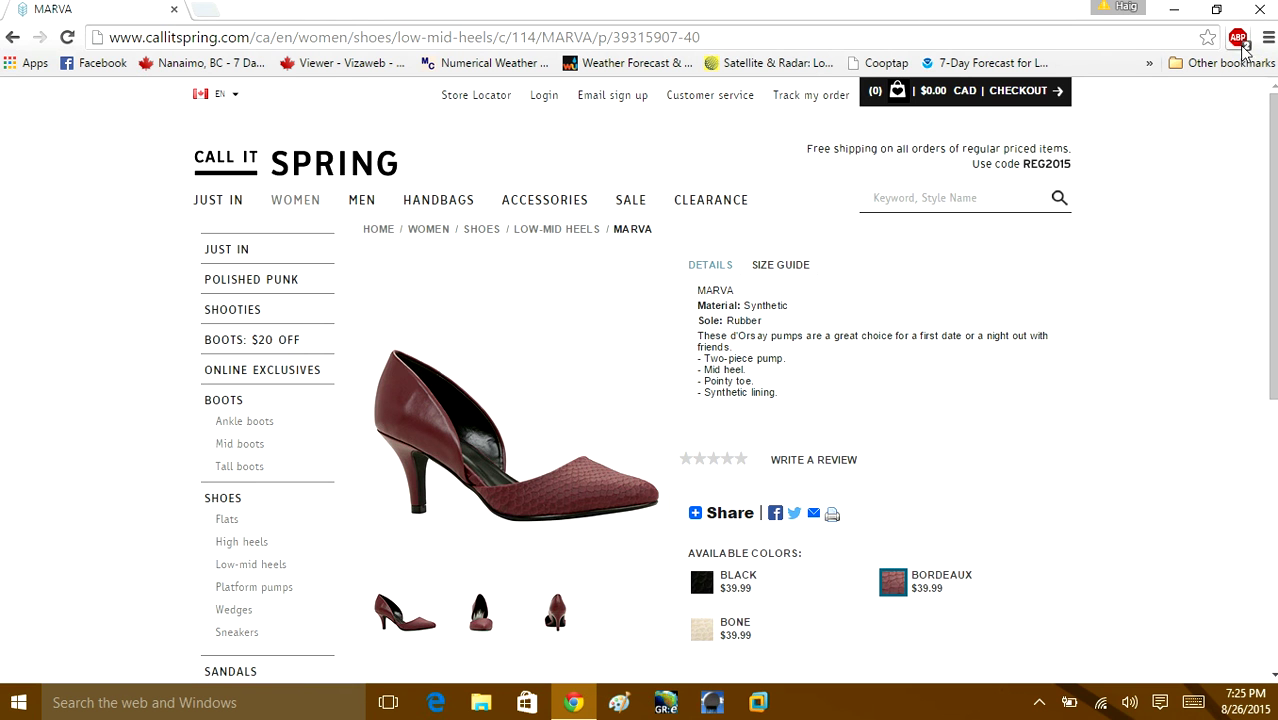
- Close the Chrome window to return to the Windows desktop
left_click(1259, 9)
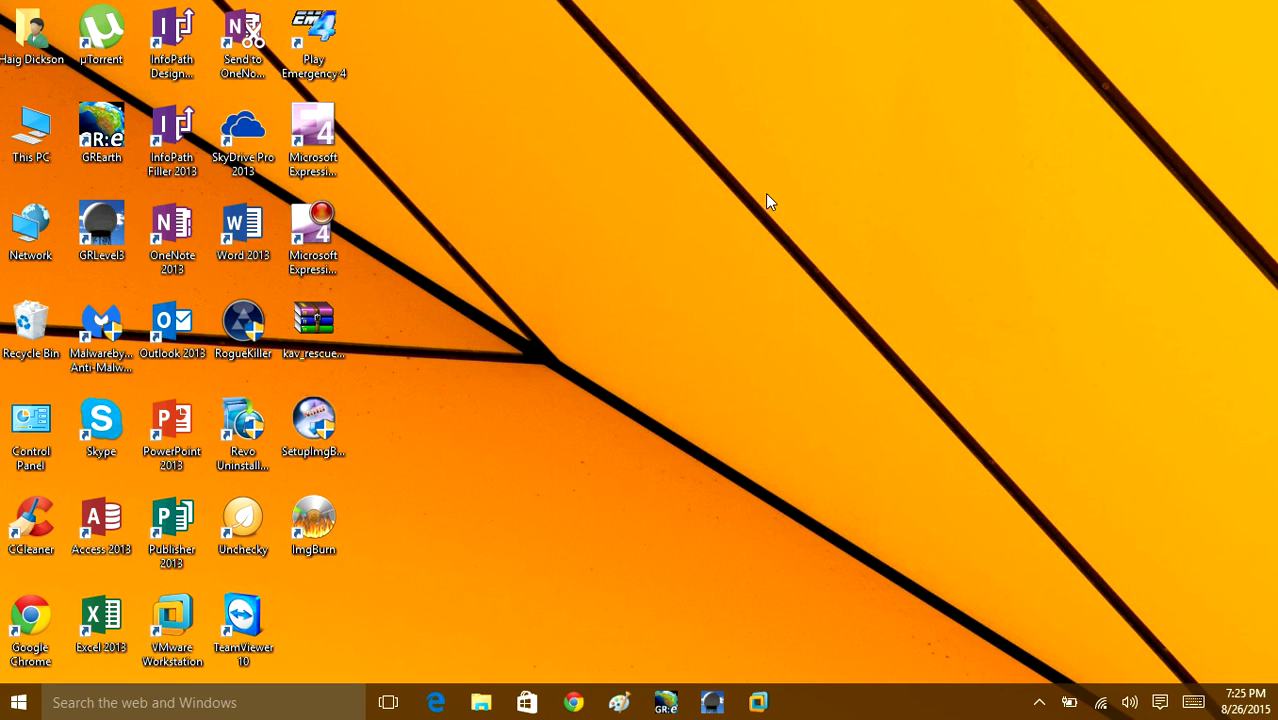